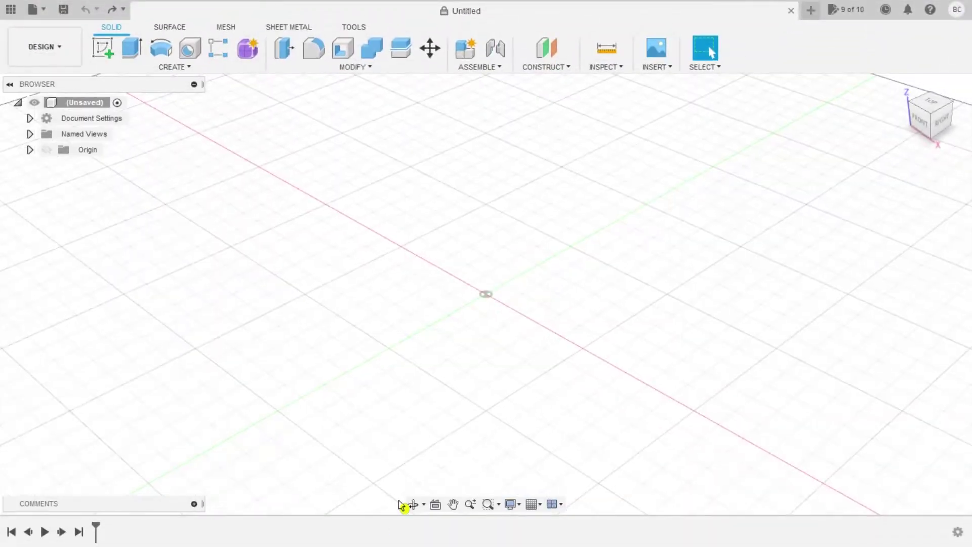
Step: Start a sketch on the front plane and draw the stepped hat profile along the horizontal axis
{"action": "left_click", "coordinate": [104, 49]}
{"action": "left_click", "coordinate": [505, 280]}
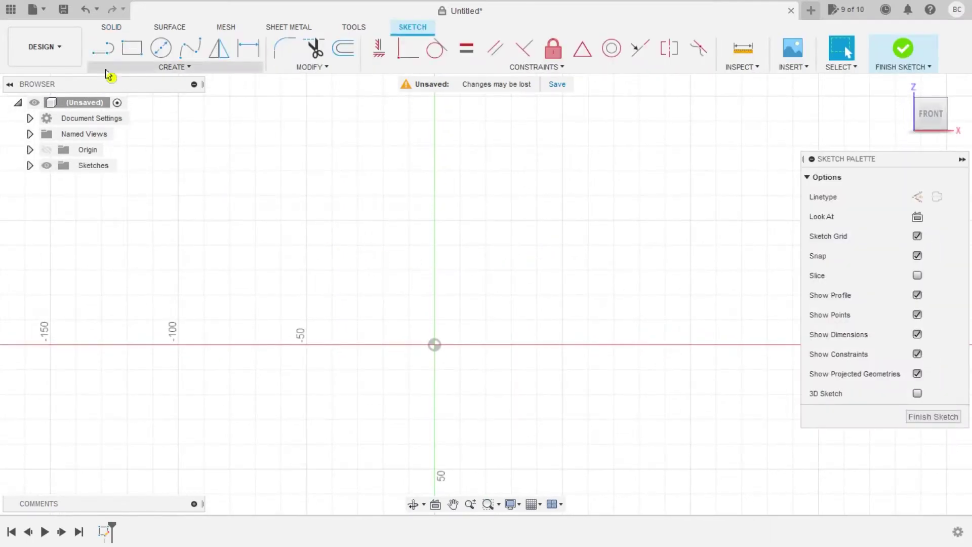
{"action": "left_click", "coordinate": [103, 48]}
{"action": "left_click", "coordinate": [307, 344]}
{"action": "left_click", "coordinate": [383, 345]}
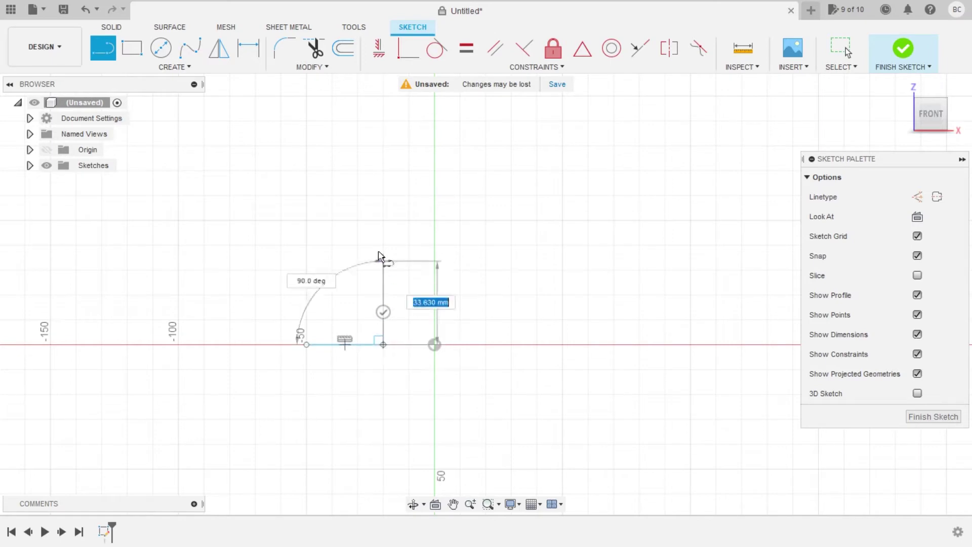
{"action": "left_click", "coordinate": [384, 220]}
{"action": "left_click", "coordinate": [485, 221]}
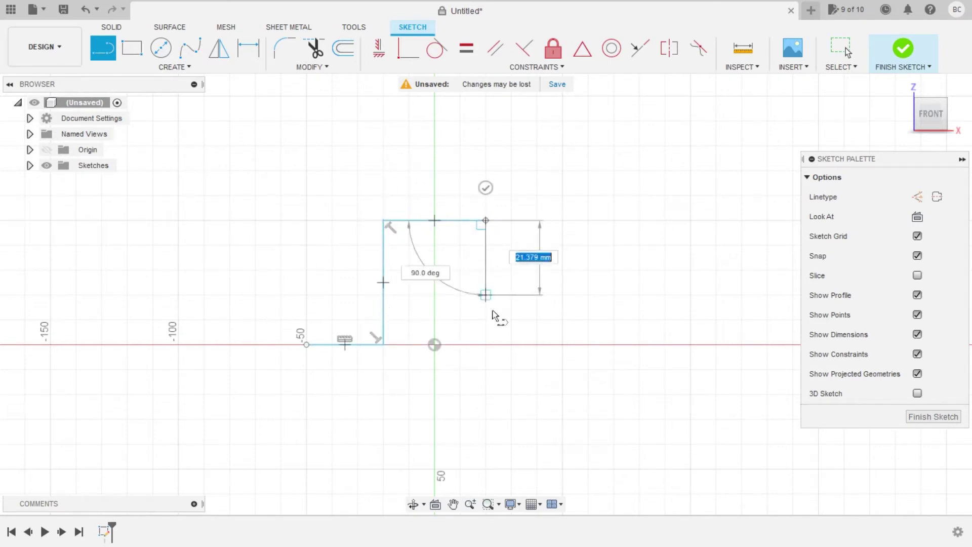
{"action": "left_click", "coordinate": [486, 345]}
{"action": "left_click", "coordinate": [563, 345]}
{"action": "key", "text": "Escape"}
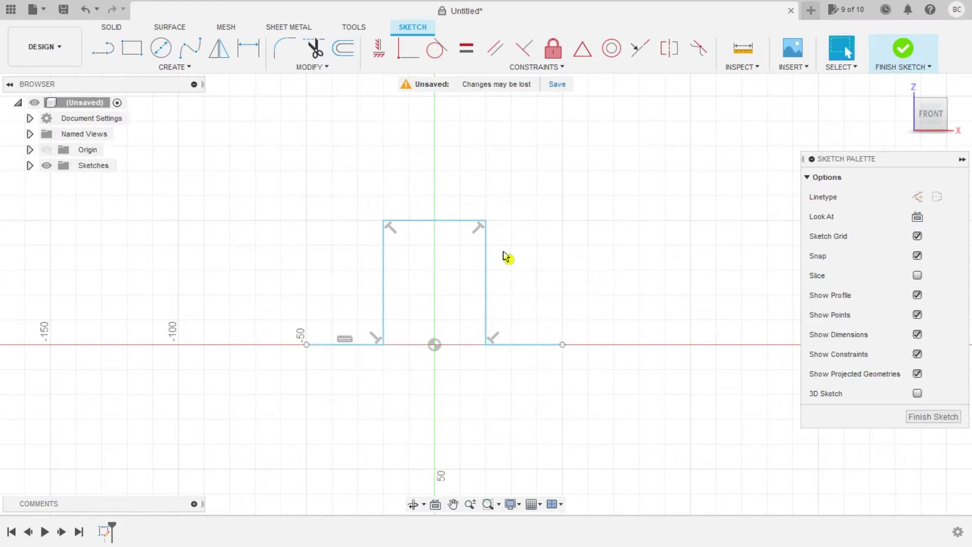
Step: Draw a vertical line up from the origin past the top edge, then select it
{"action": "left_click", "coordinate": [102, 48]}
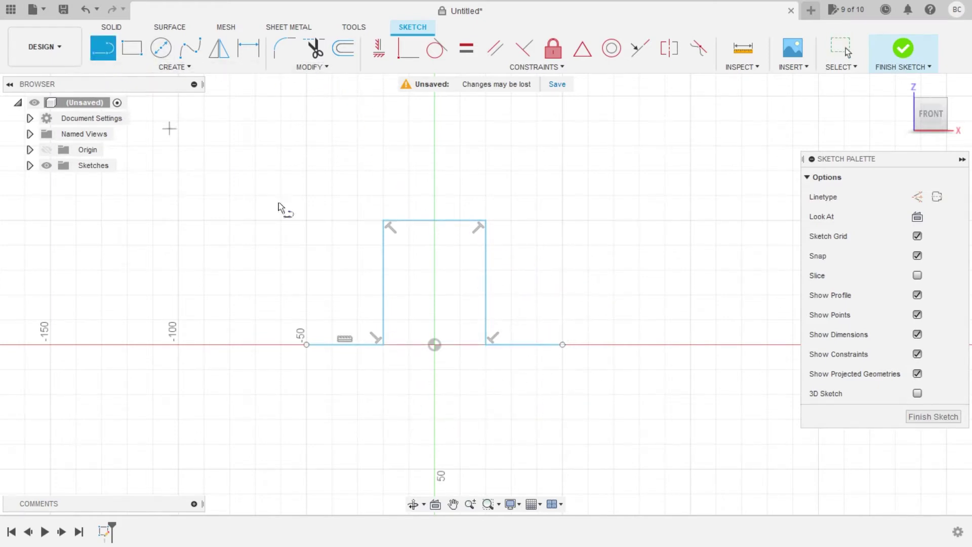
{"action": "left_click", "coordinate": [434, 344]}
{"action": "left_click", "coordinate": [435, 202]}
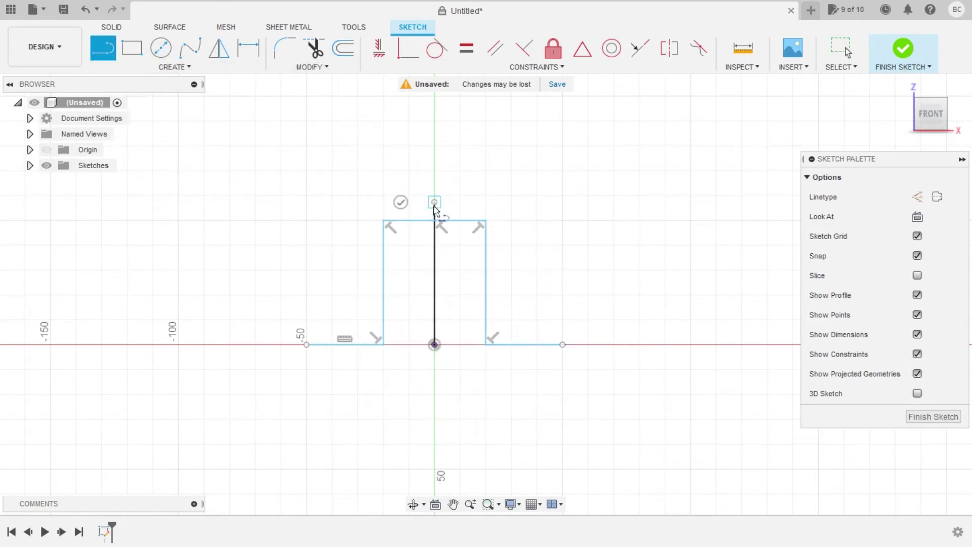
{"action": "key", "text": "Escape"}
{"action": "left_click", "coordinate": [436, 270]}
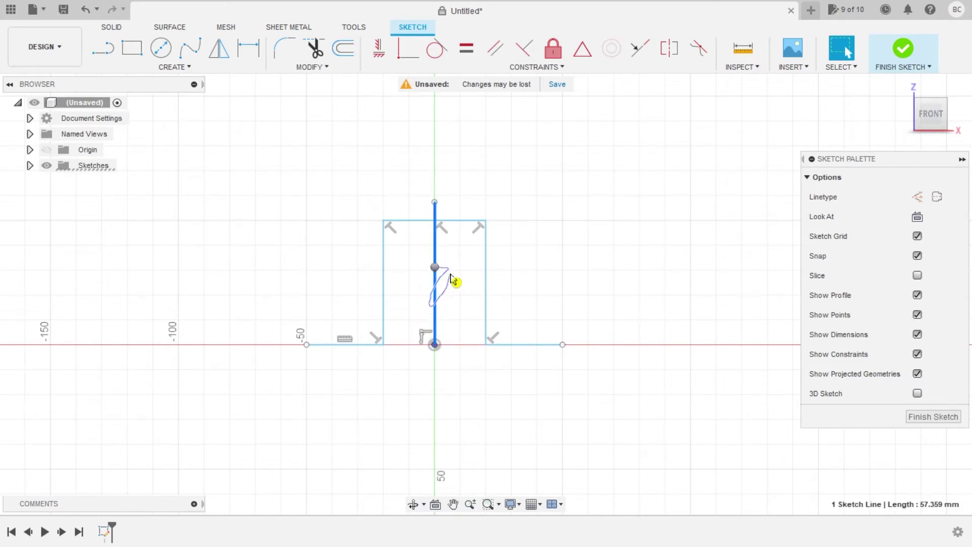
Step: Make the vertical line construction and centre the top edge on it with a MidPoint constraint
{"action": "right_click", "coordinate": [436, 277]}
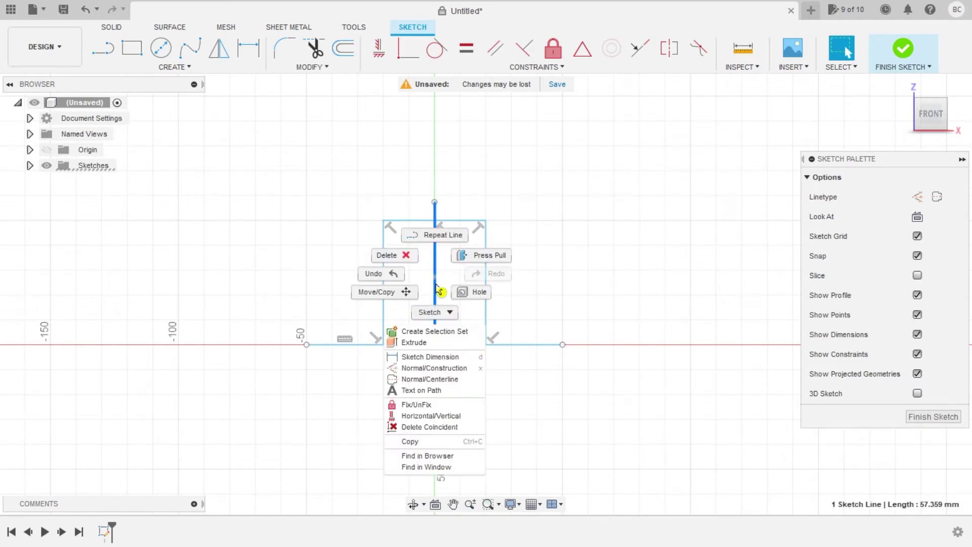
{"action": "left_click", "coordinate": [448, 370]}
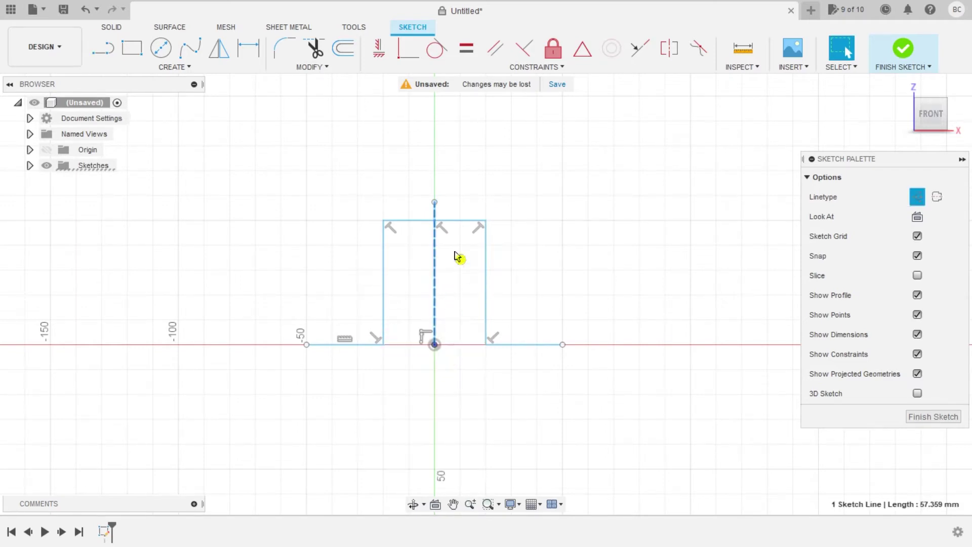
{"action": "left_click", "coordinate": [438, 204]}
{"action": "left_click", "coordinate": [451, 221], "text": "ctrl"}
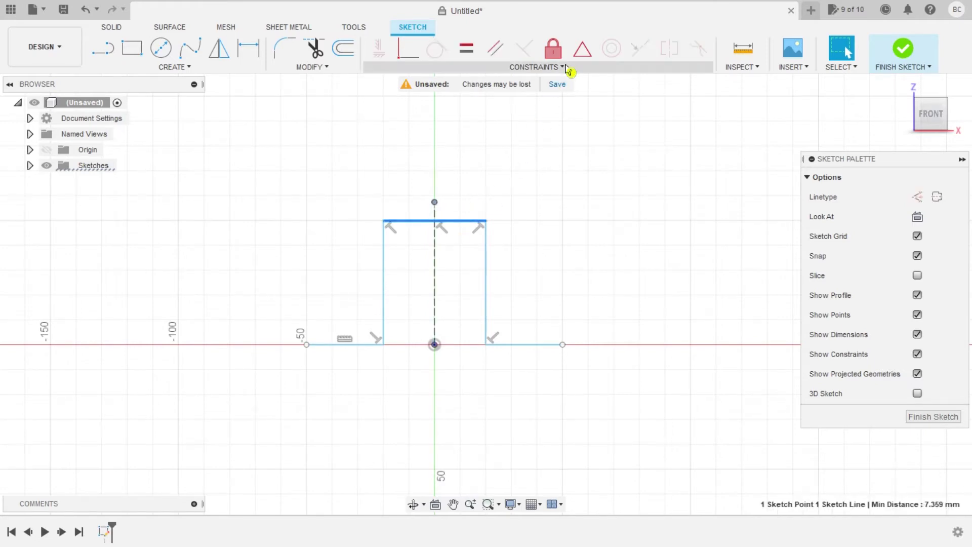
{"action": "left_click", "coordinate": [581, 60]}
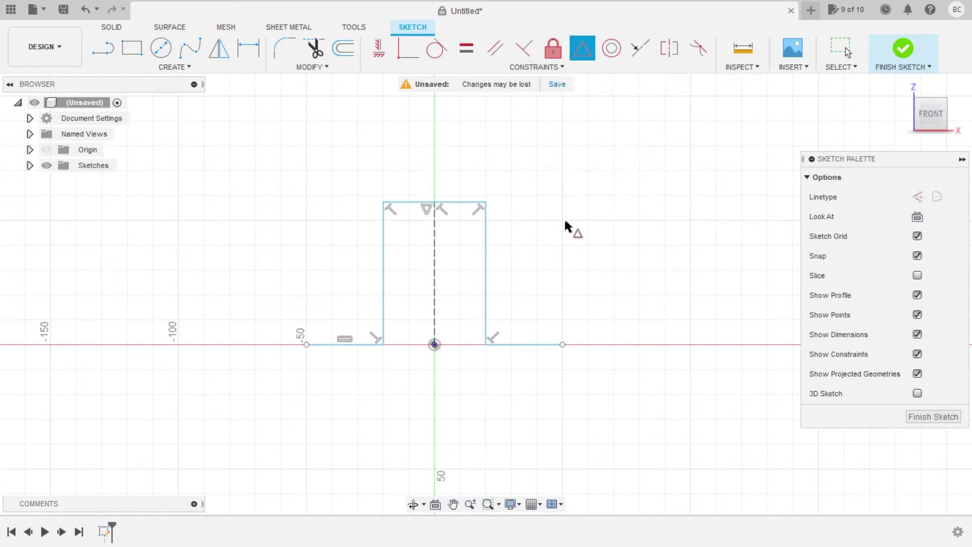
{"action": "left_click", "coordinate": [518, 349]}
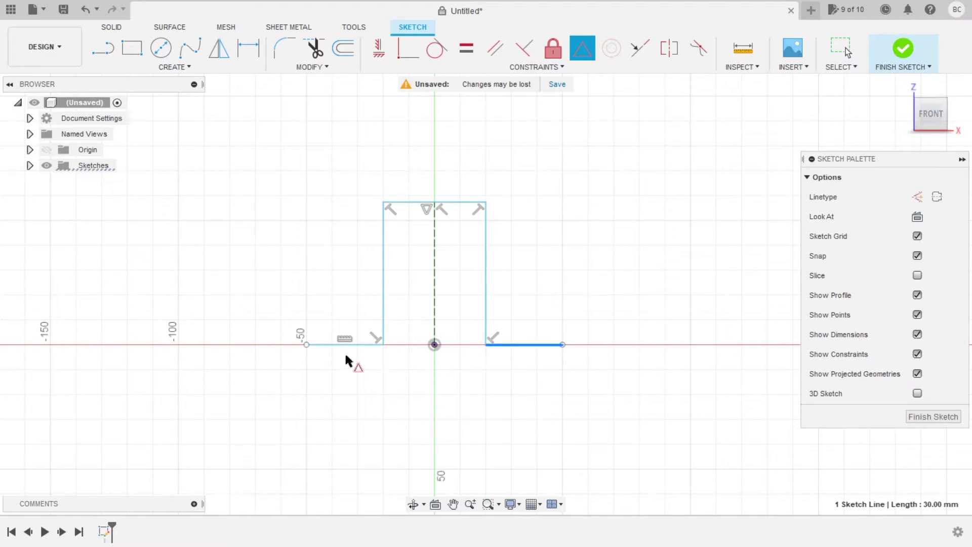
{"action": "key", "text": "Escape"}
Step: Apply an Equal constraint to the left and right flanges
{"action": "left_click", "coordinate": [529, 349]}
{"action": "left_click", "coordinate": [340, 349]}
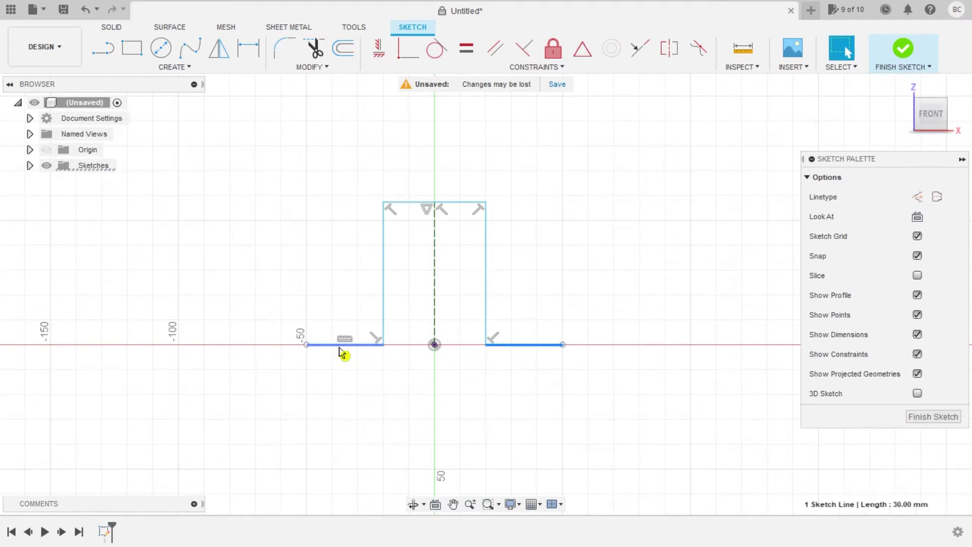
{"action": "left_click", "coordinate": [469, 53]}
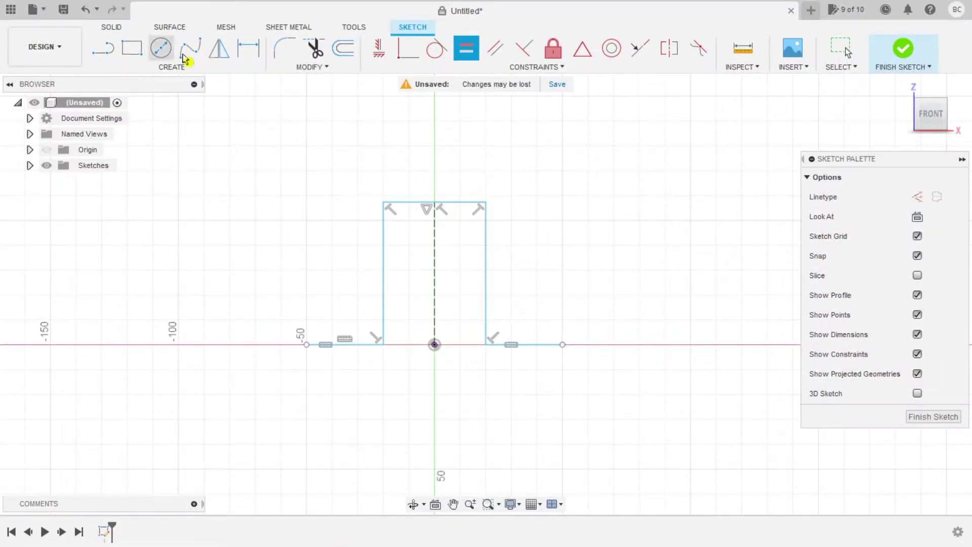
{"action": "left_click", "coordinate": [248, 48]}
Step: Dimension the profile with a 90 mm overall width and a 50 mm top width
{"action": "left_click", "coordinate": [306, 345]}
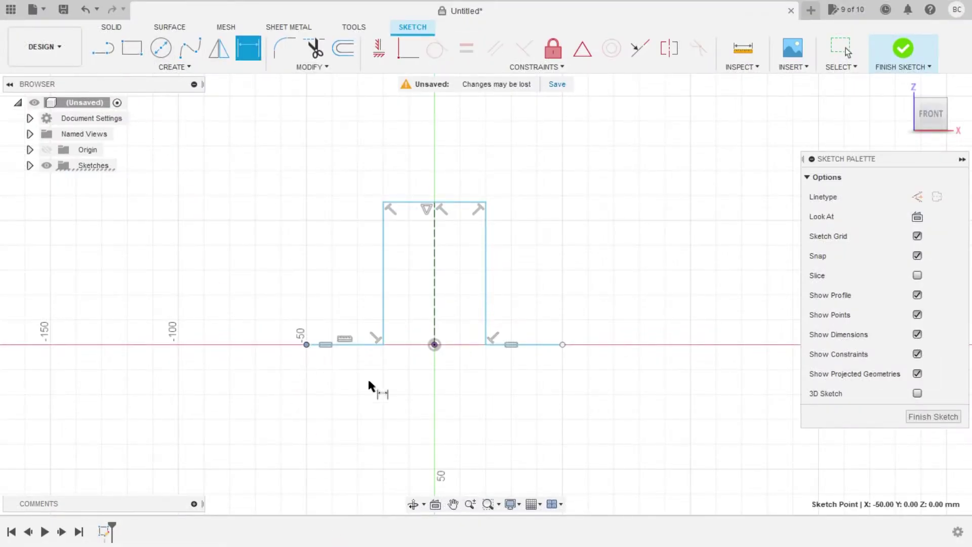
{"action": "left_click", "coordinate": [562, 344]}
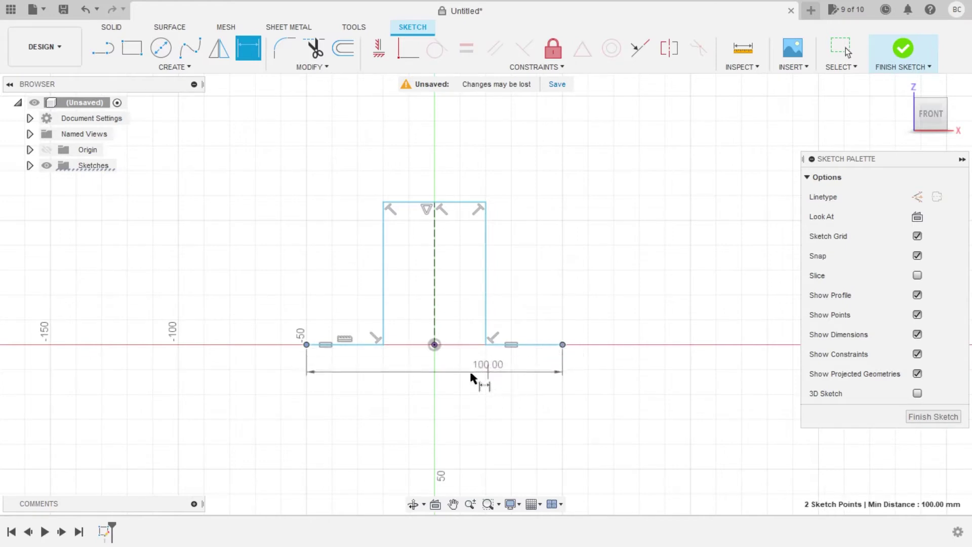
{"action": "left_click", "coordinate": [436, 377]}
{"action": "type", "text": "90"}
{"action": "key", "text": "Return"}
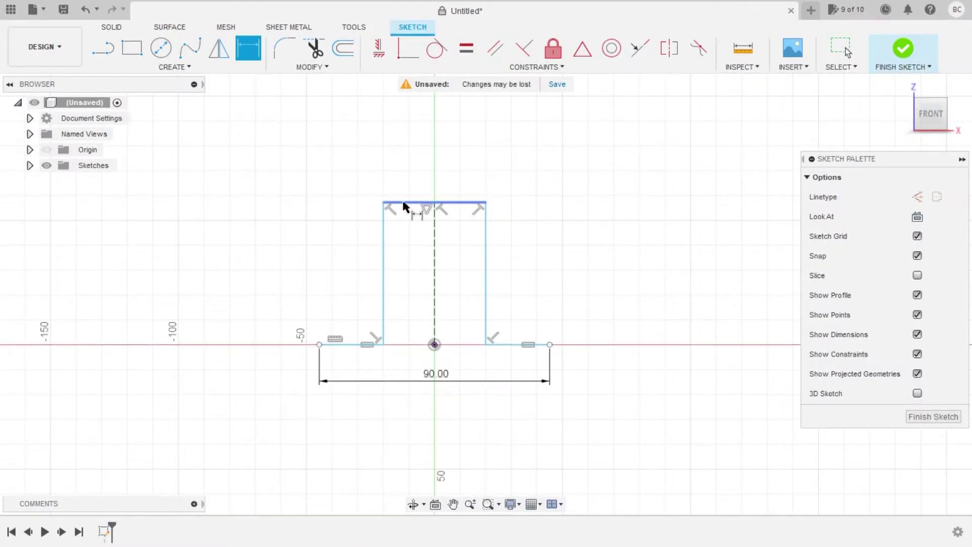
{"action": "left_click", "coordinate": [384, 202]}
{"action": "left_click", "coordinate": [486, 202]}
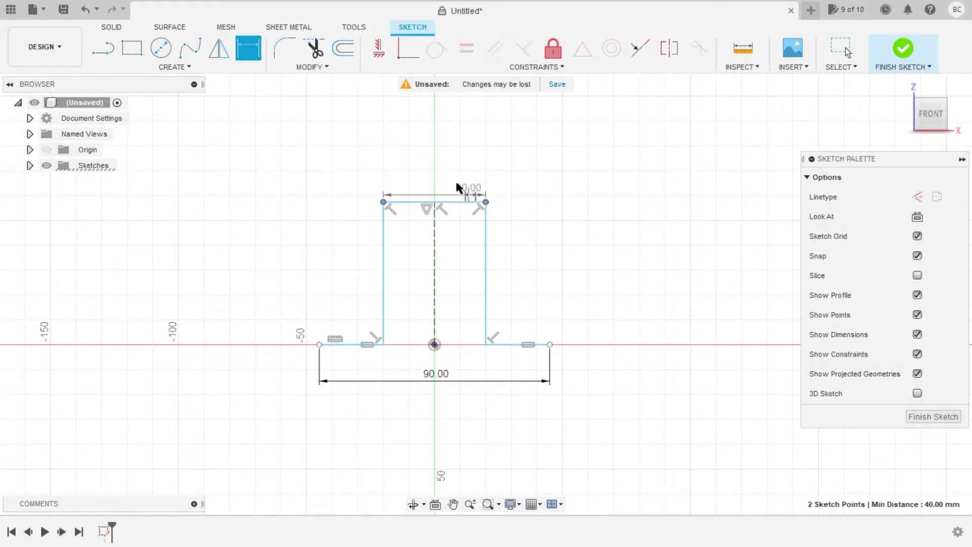
{"action": "left_click", "coordinate": [435, 168]}
{"action": "type", "text": "50"}
{"action": "key", "text": "Return"}
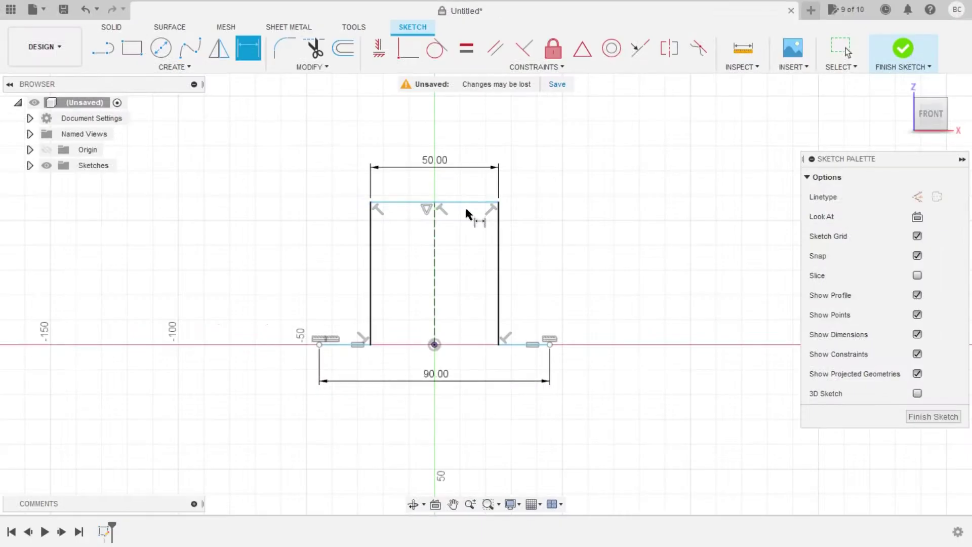
Step: Dimension the profile height from top edge to flange as 40 mm
{"action": "left_click", "coordinate": [468, 203]}
{"action": "left_click", "coordinate": [524, 345]}
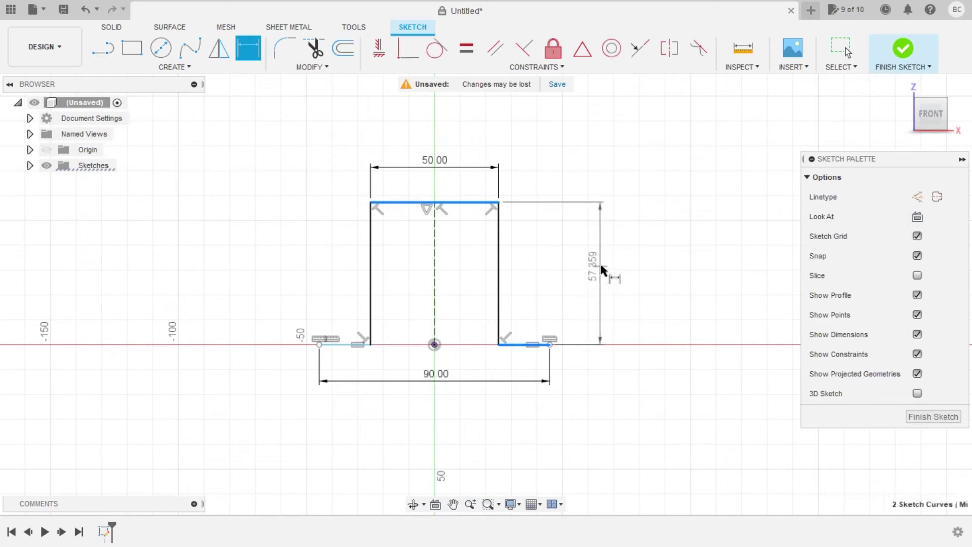
{"action": "left_click", "coordinate": [603, 264]}
{"action": "type", "text": "0"}
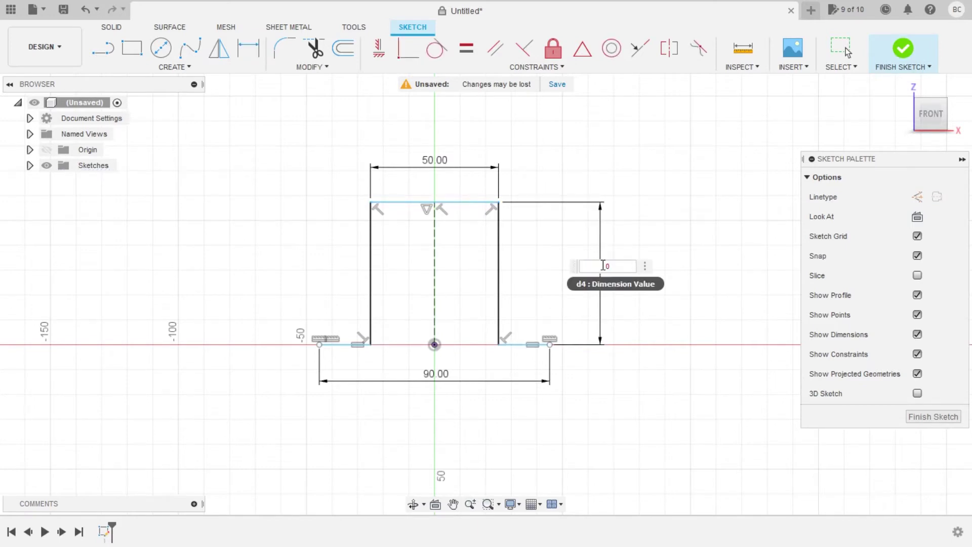
{"action": "key", "text": "Return"}
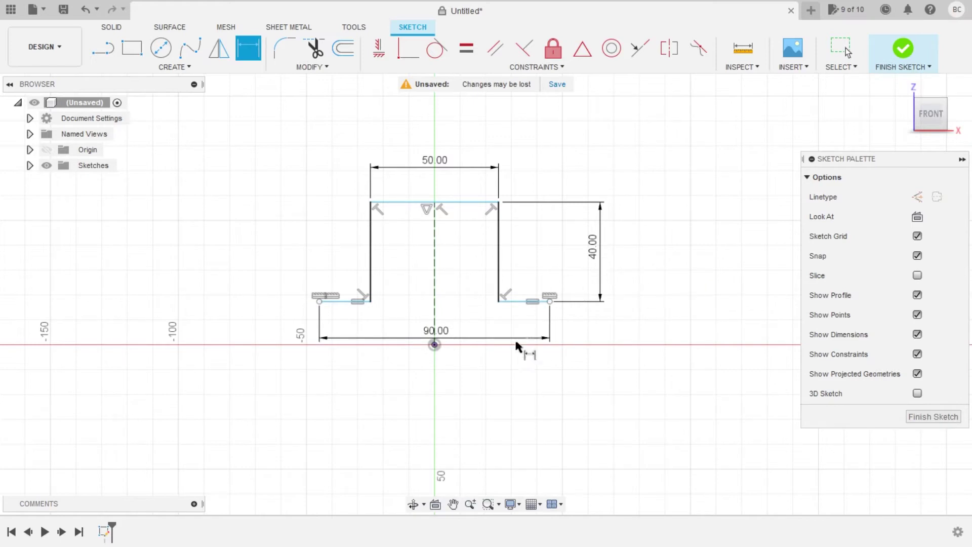
{"action": "key", "text": "Escape"}
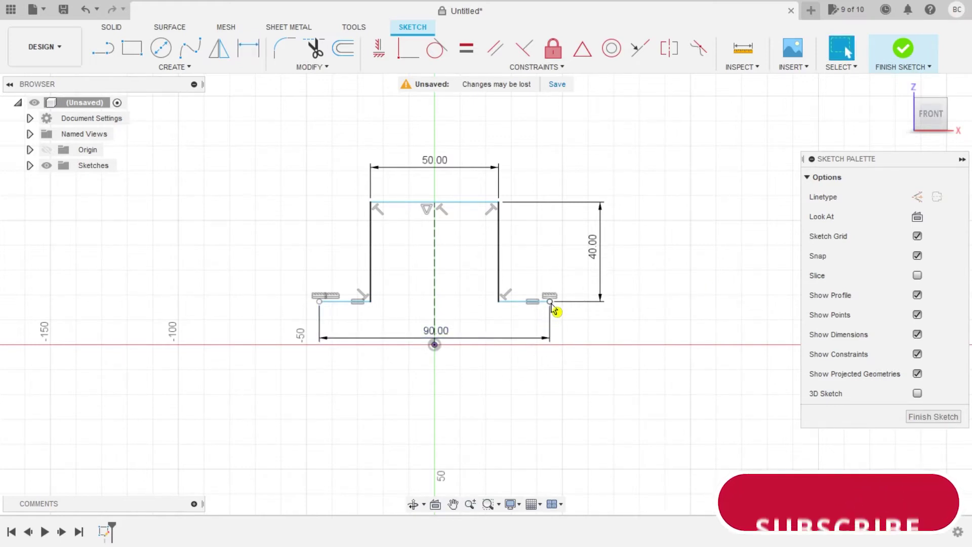
Step: Constrain the flanges horizontal onto the axis and check the reference drawing's R8 radii
{"action": "left_click", "coordinate": [379, 49]}
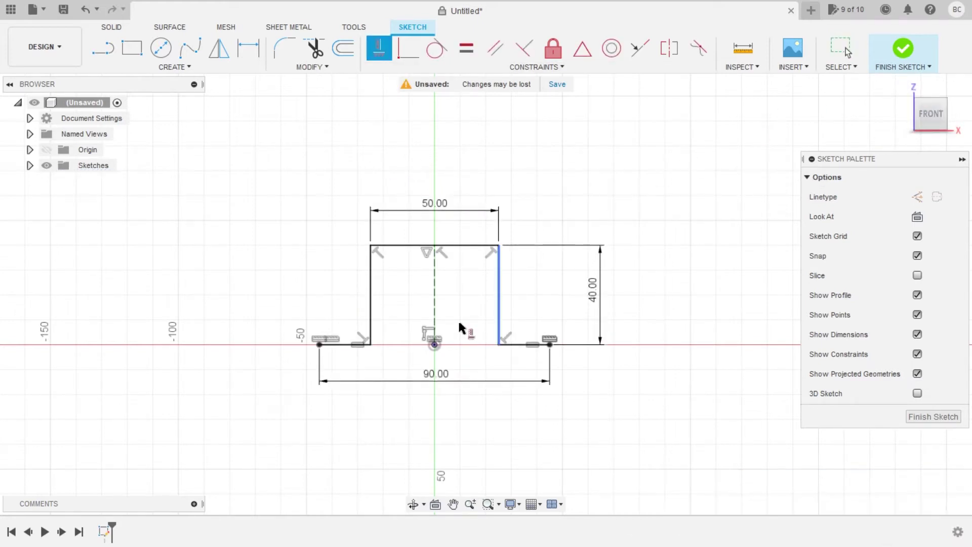
{"action": "left_click", "coordinate": [386, 543]}
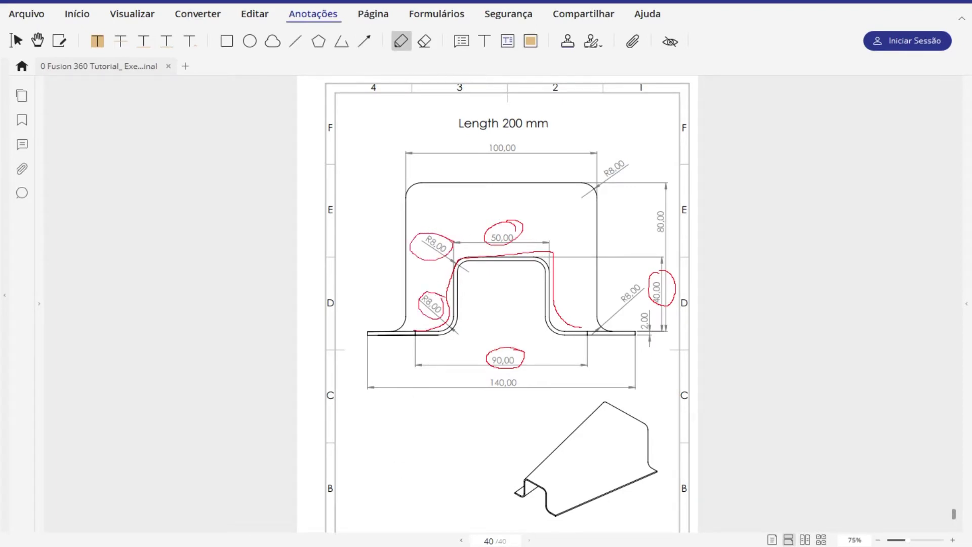
{"action": "key", "text": "alt+Tab"}
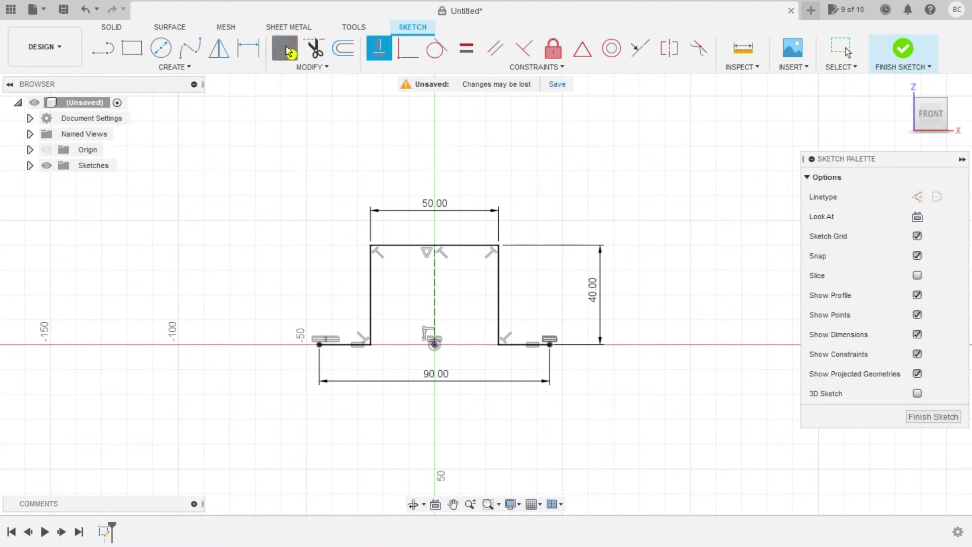
Step: Fillet all four profile bends with an 8 mm radius
{"action": "left_click", "coordinate": [285, 49]}
{"action": "left_click", "coordinate": [372, 346]}
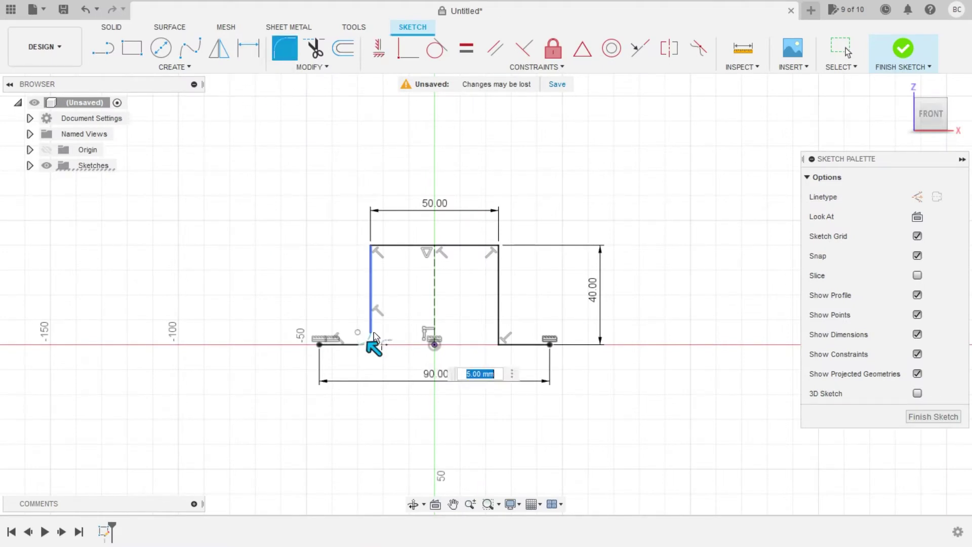
{"action": "type", "text": "8"}
{"action": "left_click", "coordinate": [372, 245]}
{"action": "left_click", "coordinate": [499, 246]}
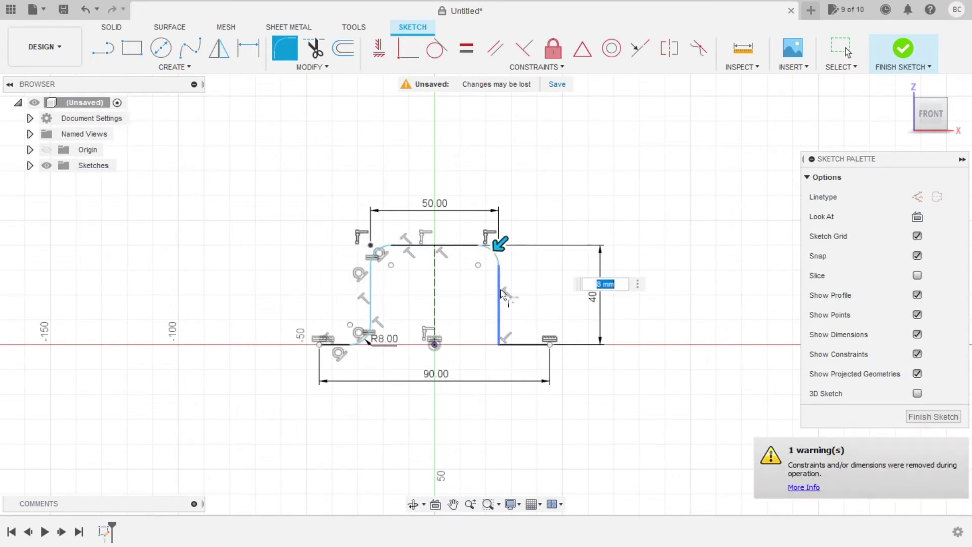
{"action": "left_click", "coordinate": [499, 344]}
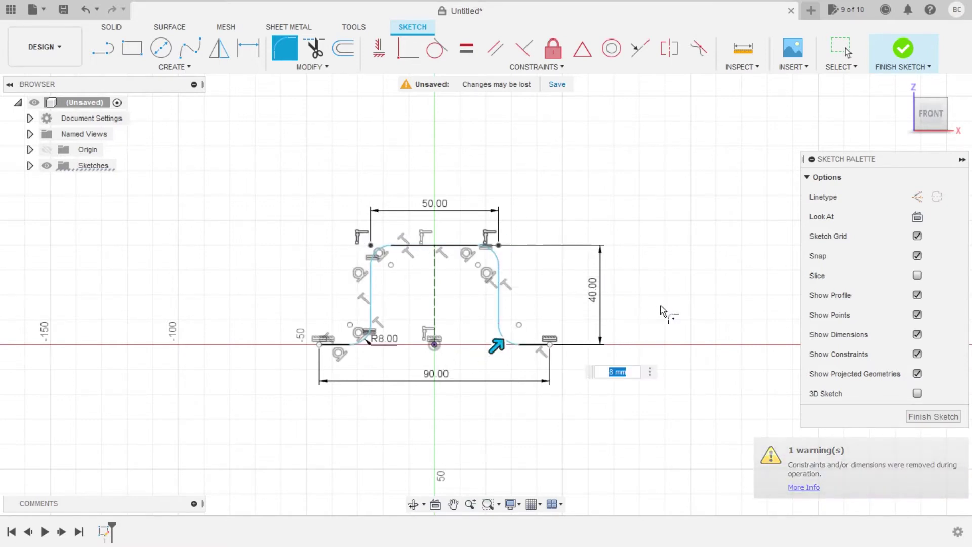
{"action": "key", "text": "Return"}
{"action": "left_click", "coordinate": [527, 311]}
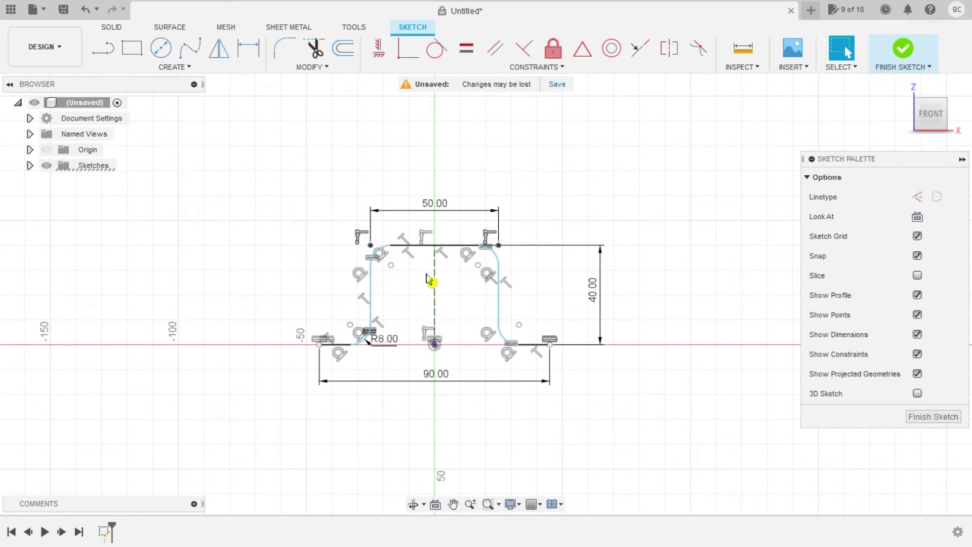
Step: Expand the Sketches folder to show Sketch1 and turn off Show Constraints
{"action": "scroll", "coordinate": [426, 283], "scroll_direction": "up", "scroll_amount": 1}
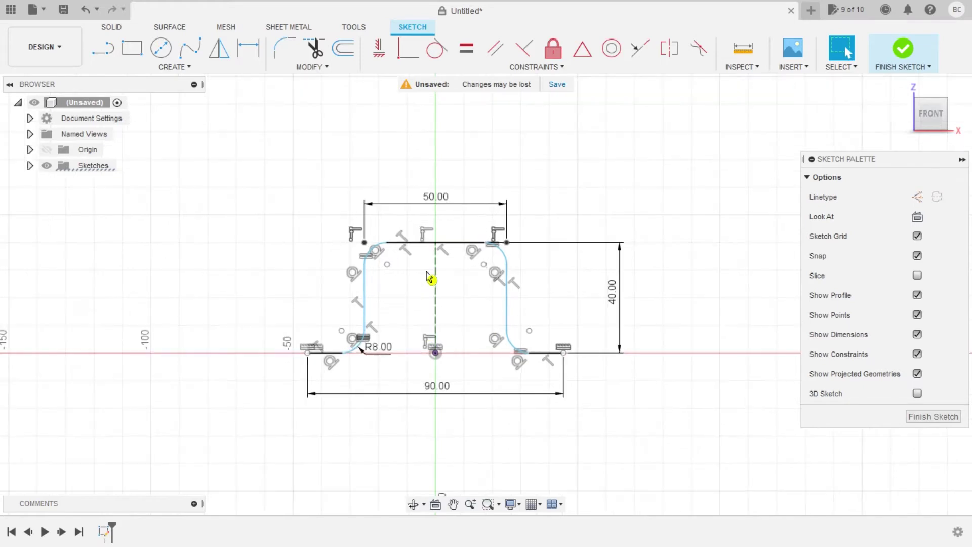
{"action": "left_click", "coordinate": [30, 167]}
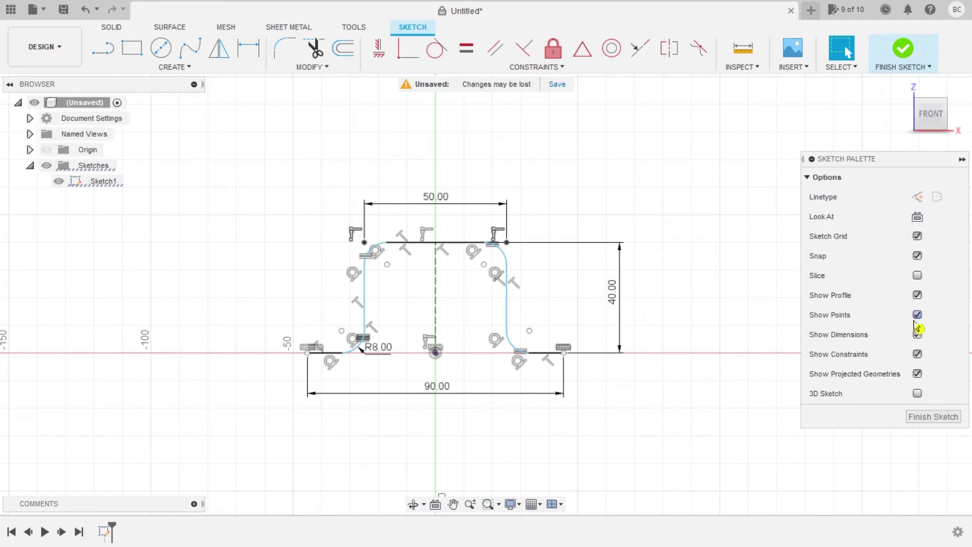
{"action": "left_click", "coordinate": [918, 356]}
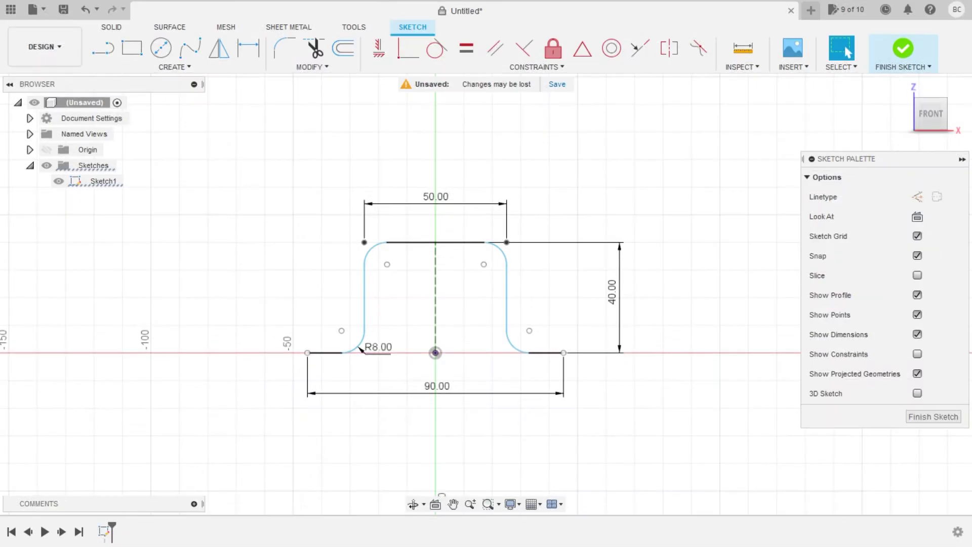
Step: Offset the whole filleted profile chain inward by -2 mm
{"action": "left_click", "coordinate": [343, 48]}
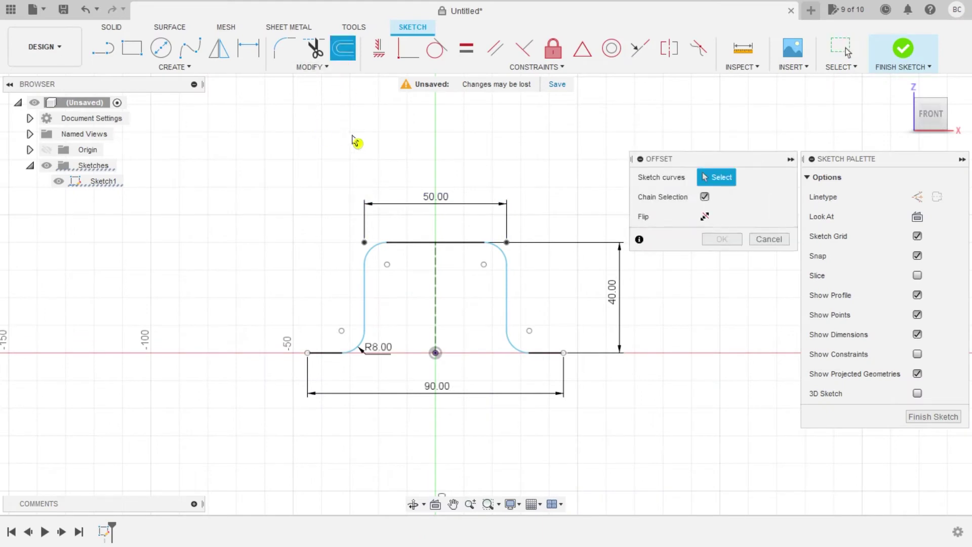
{"action": "left_click", "coordinate": [331, 353]}
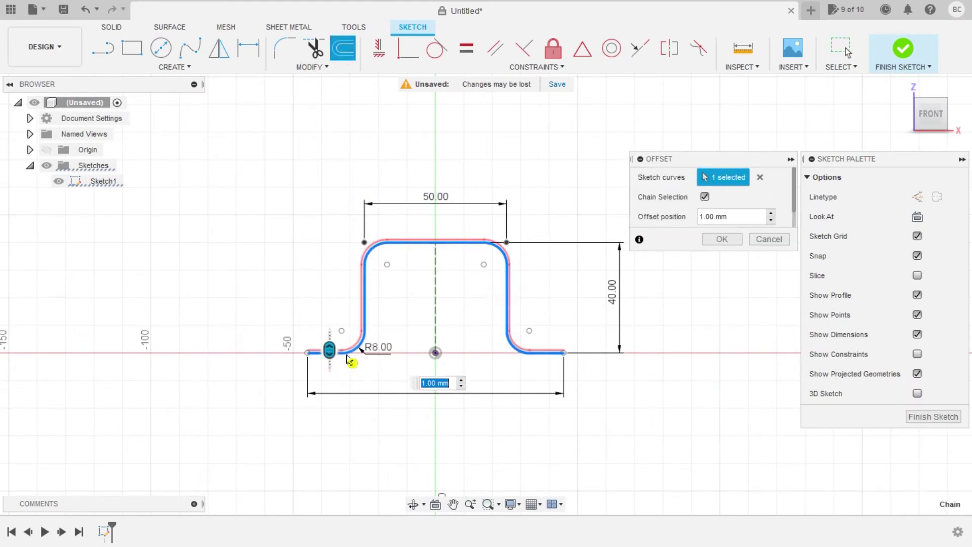
{"action": "type", "text": "2"}
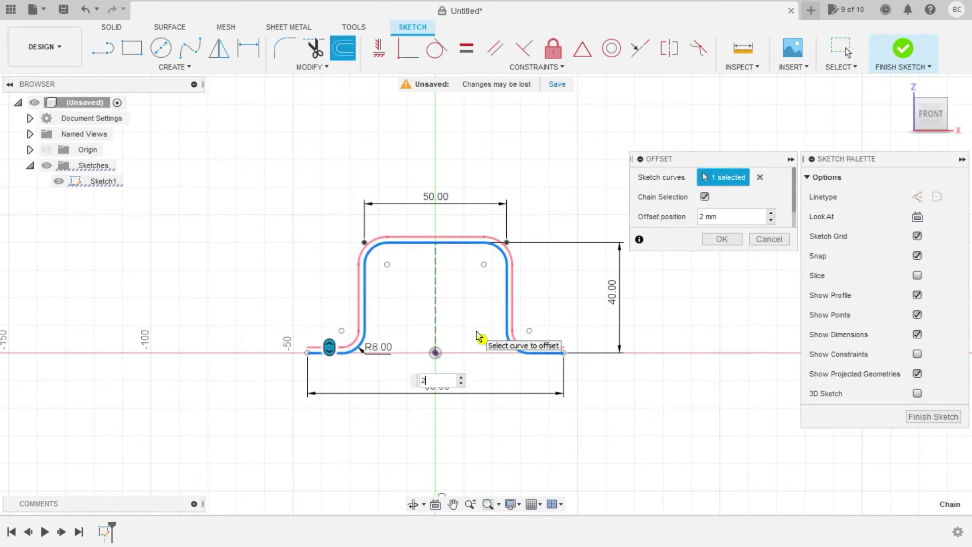
{"action": "left_click_drag", "start_coordinate": [329, 347], "coordinate": [331, 359]}
{"action": "left_click", "coordinate": [437, 391]}
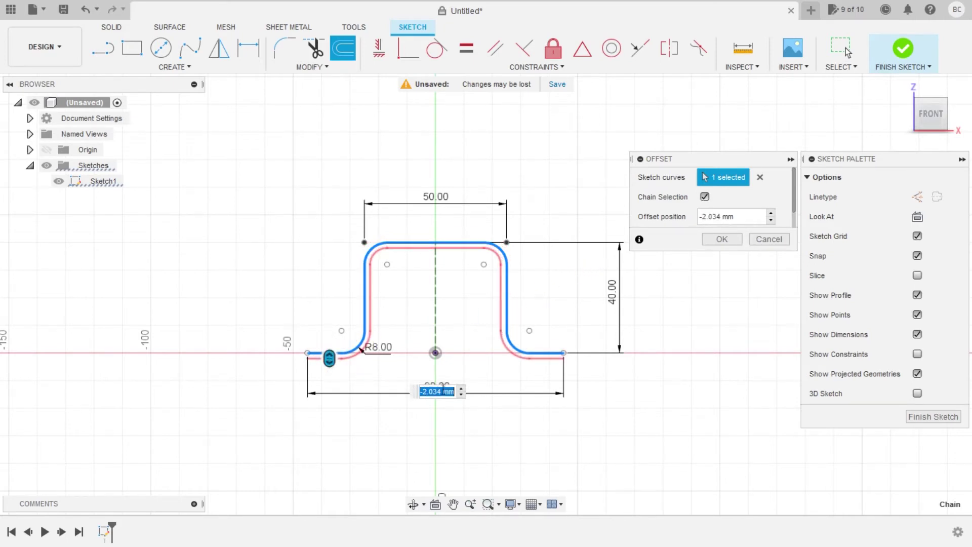
{"action": "type", "text": "-2"}
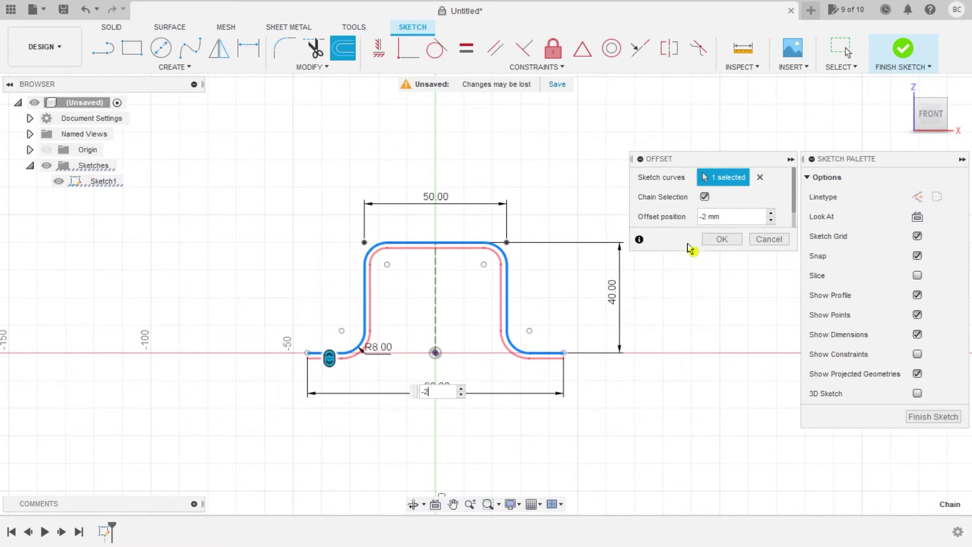
{"action": "left_click", "coordinate": [721, 241]}
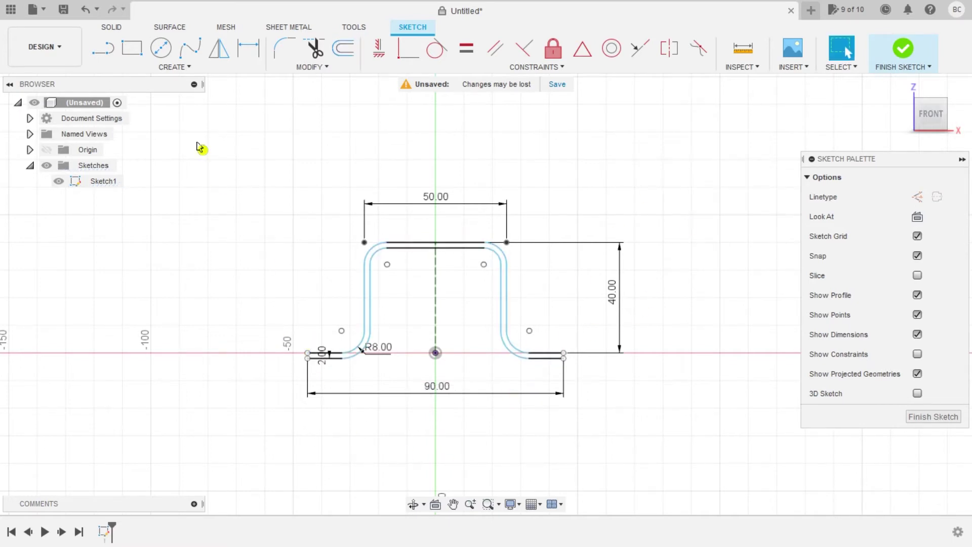
Step: Draw 2 mm closing lines joining the outer and offset curves at both flange ends
{"action": "left_click", "coordinate": [103, 48]}
{"action": "scroll", "coordinate": [303, 374], "scroll_direction": "up", "scroll_amount": 1}
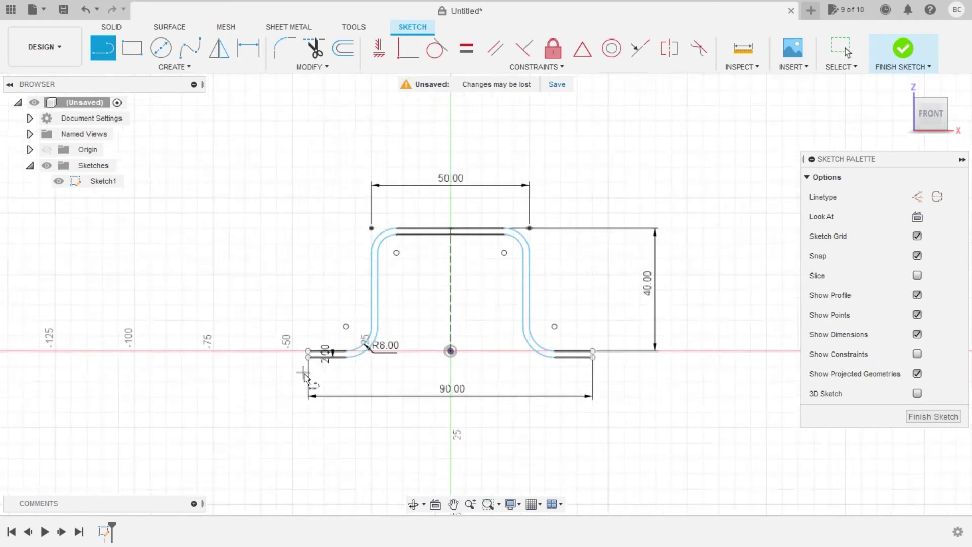
{"action": "scroll", "coordinate": [304, 374], "scroll_direction": "up", "scroll_amount": 3}
{"action": "left_click", "coordinate": [313, 326]}
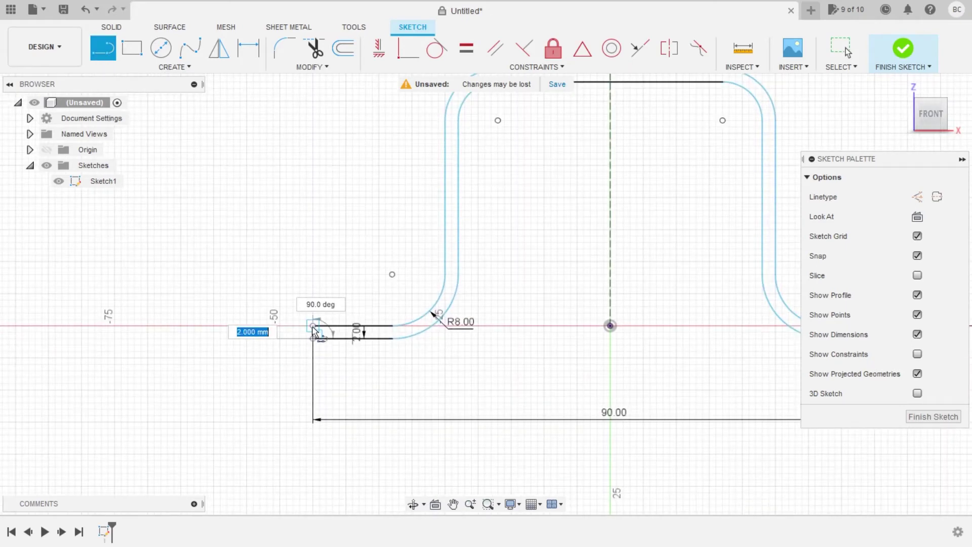
{"action": "scroll", "coordinate": [571, 369], "scroll_direction": "down", "scroll_amount": 3}
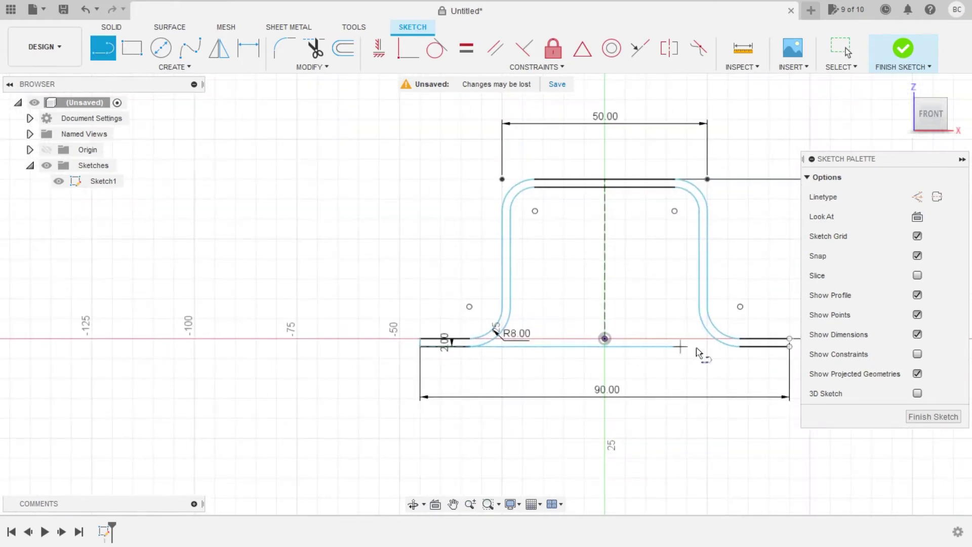
{"action": "scroll", "coordinate": [786, 354], "scroll_direction": "up", "scroll_amount": 3}
{"action": "left_click", "coordinate": [793, 342]}
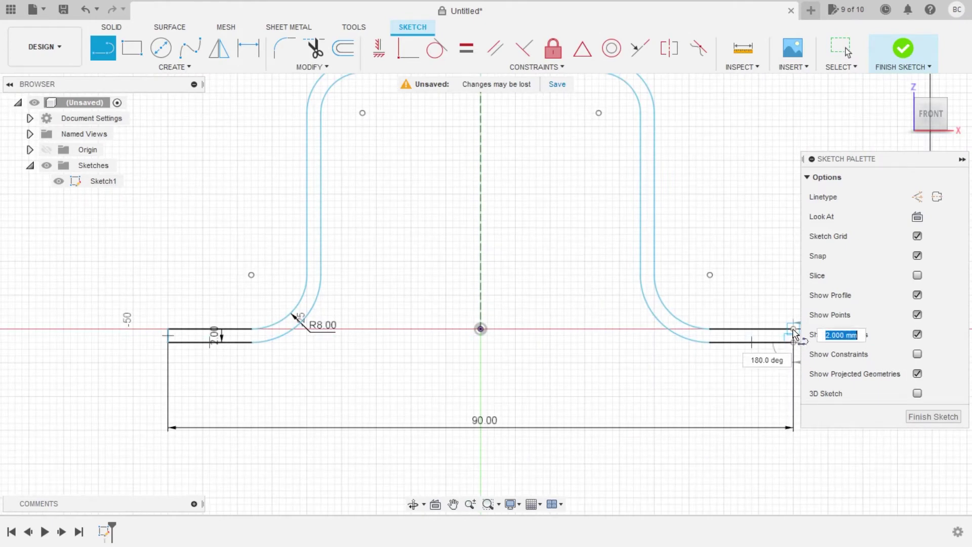
{"action": "scroll", "coordinate": [709, 242], "scroll_direction": "down", "scroll_amount": 3}
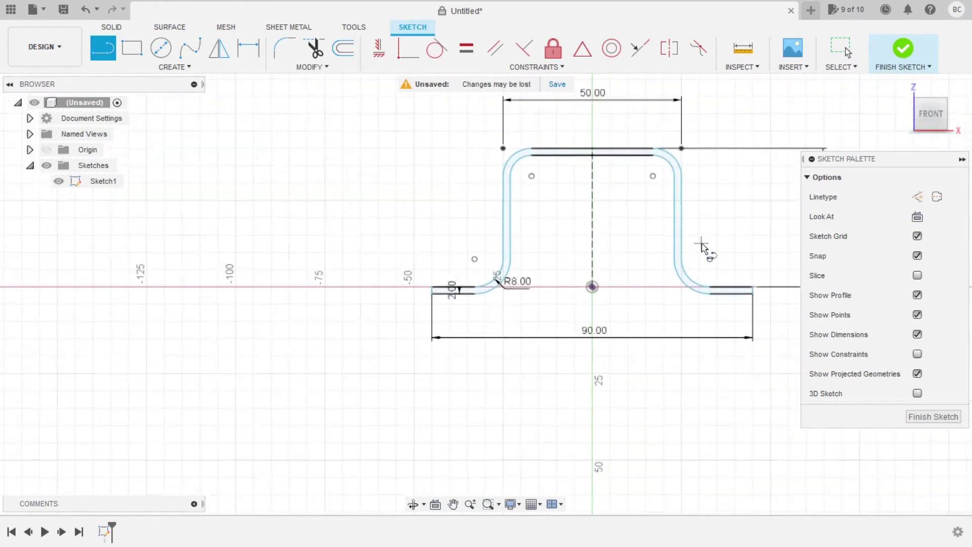
{"action": "scroll", "coordinate": [701, 245], "scroll_direction": "down", "scroll_amount": 1}
{"action": "left_click", "coordinate": [962, 159]}
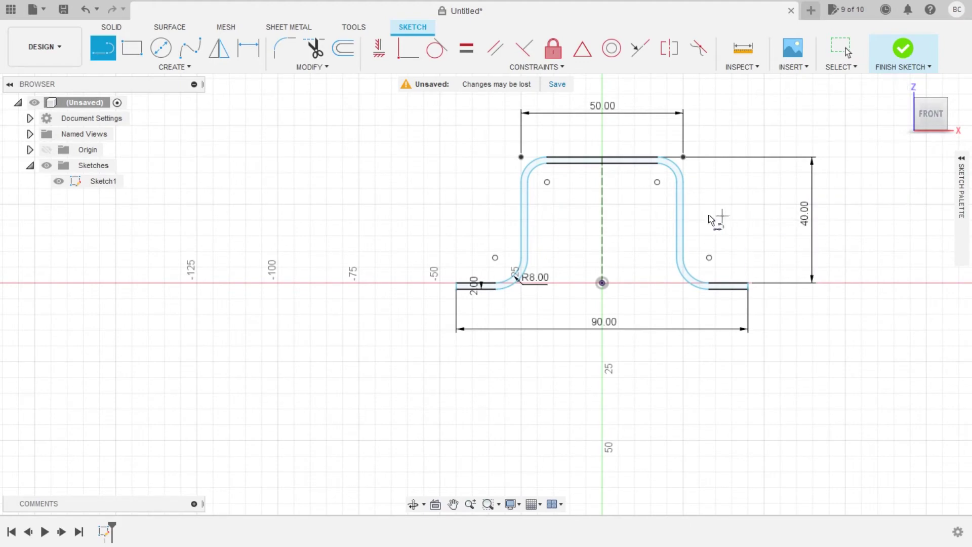
{"action": "scroll", "coordinate": [706, 234], "scroll_direction": "down", "scroll_amount": 1}
{"action": "scroll", "coordinate": [699, 172], "scroll_direction": "up", "scroll_amount": 1}
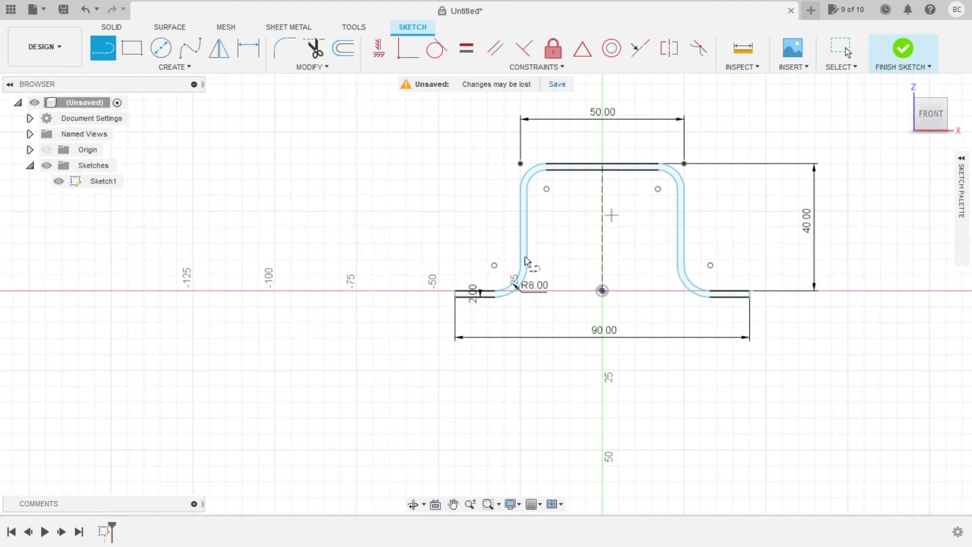
{"action": "key", "text": "Escape"}
Step: Finish Sketch1 and mark the Length 200 mm note on the reference drawing
{"action": "scroll", "coordinate": [657, 175], "scroll_direction": "down", "scroll_amount": 1}
{"action": "left_click", "coordinate": [652, 173]}
{"action": "middle_click_drag", "start_coordinate": [652, 177], "coordinate": [508, 251]}
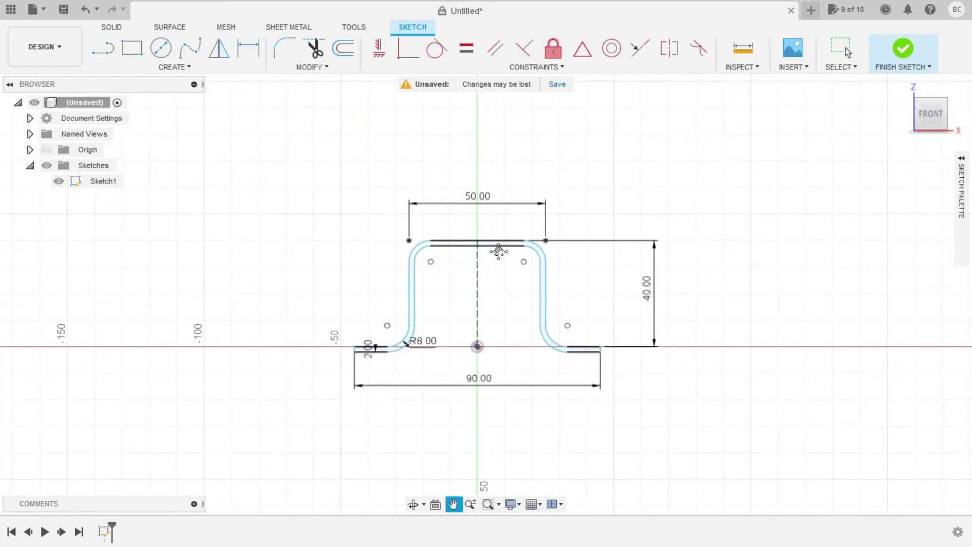
{"action": "left_click", "coordinate": [904, 51]}
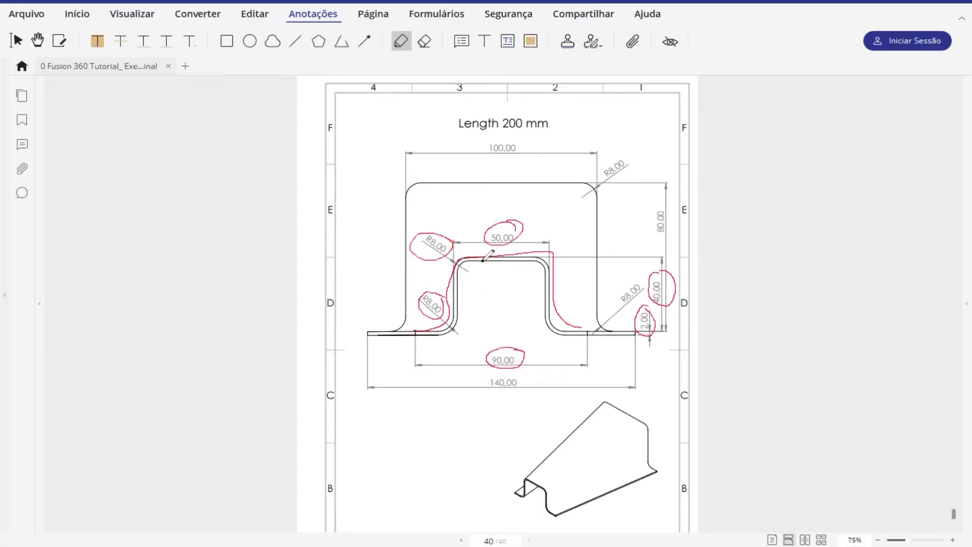
{"action": "left_click_drag", "start_coordinate": [444, 129], "coordinate": [559, 122]}
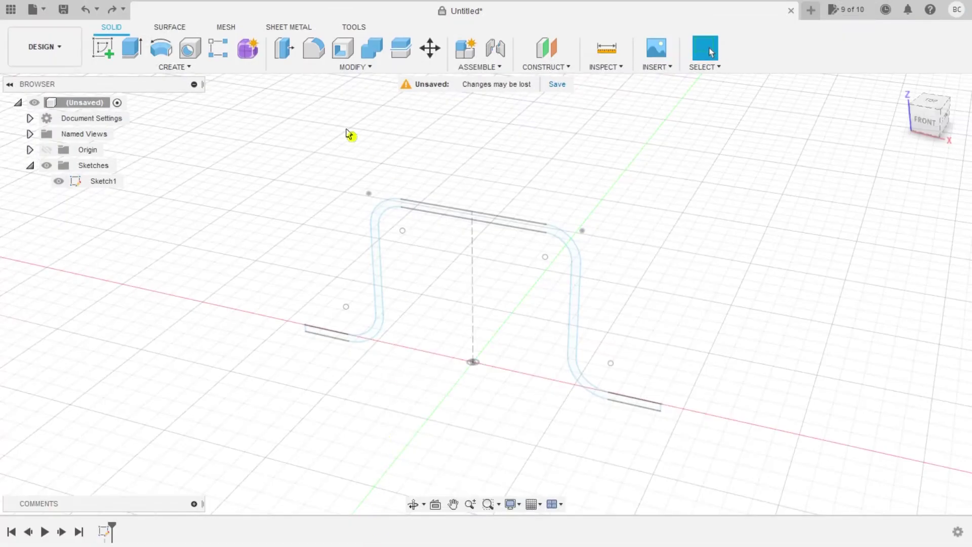
Step: Create a construction plane 200 mm from the XZ plane, then hide Sketch1
{"action": "left_click", "coordinate": [547, 48]}
{"action": "left_click", "coordinate": [515, 348]}
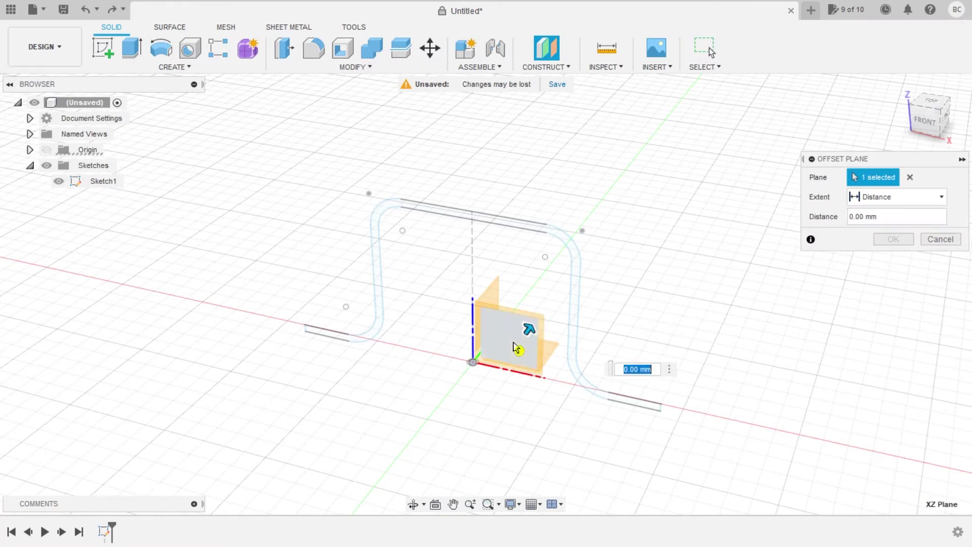
{"action": "left_click_drag", "start_coordinate": [528, 330], "coordinate": [605, 226]}
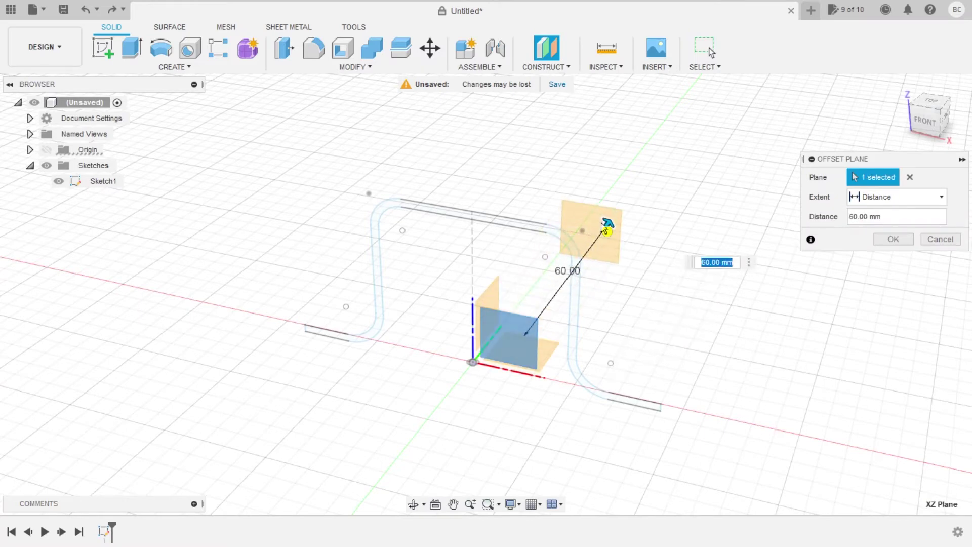
{"action": "type", "text": "200"}
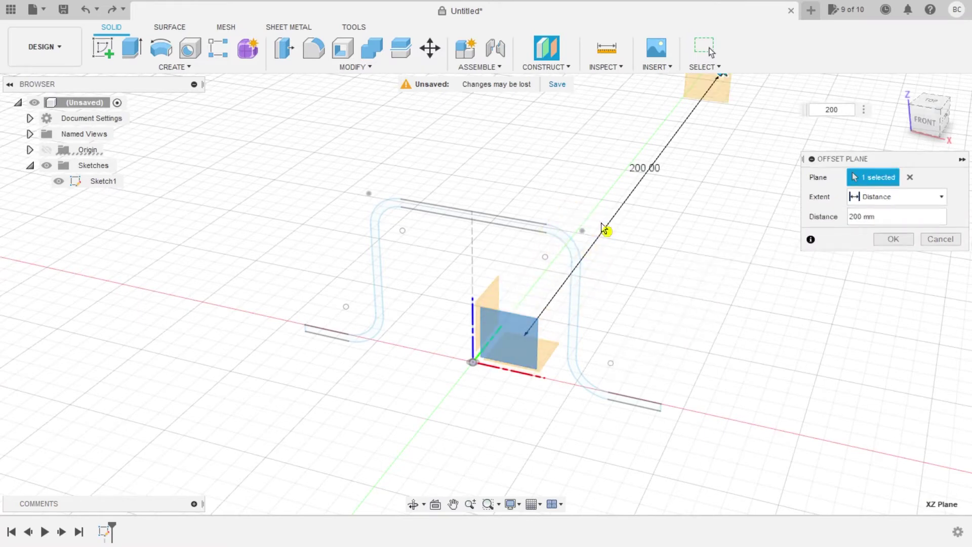
{"action": "key", "text": "Return"}
{"action": "scroll", "coordinate": [573, 245], "scroll_direction": "down", "scroll_amount": 2}
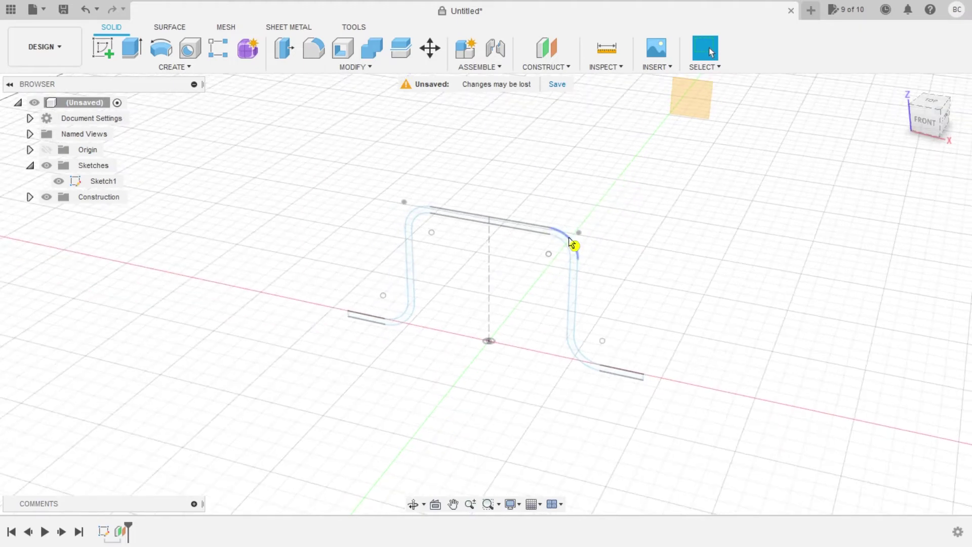
{"action": "left_click", "coordinate": [58, 180]}
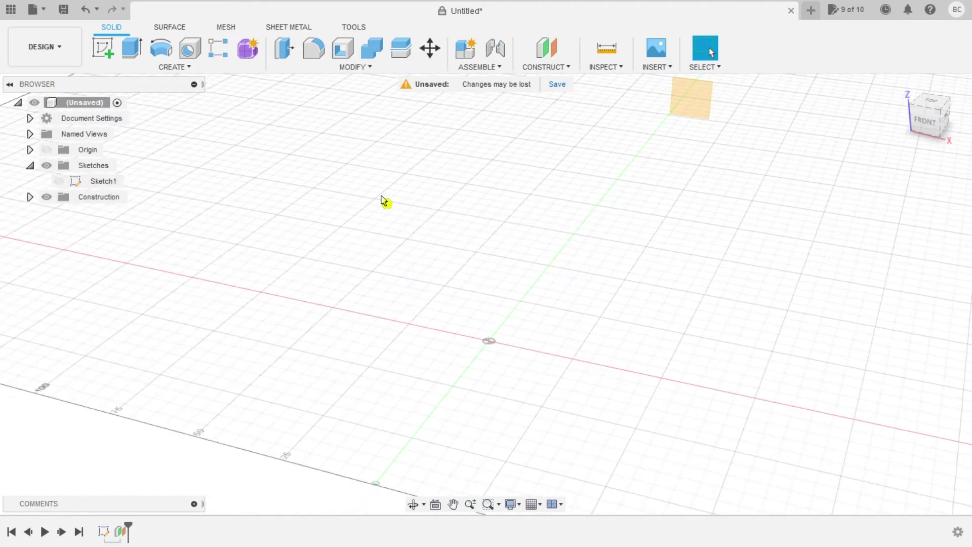
Step: Start Sketch2 on the 200 mm offset plane and draw the left flange, walls and top edge
{"action": "left_click", "coordinate": [103, 48]}
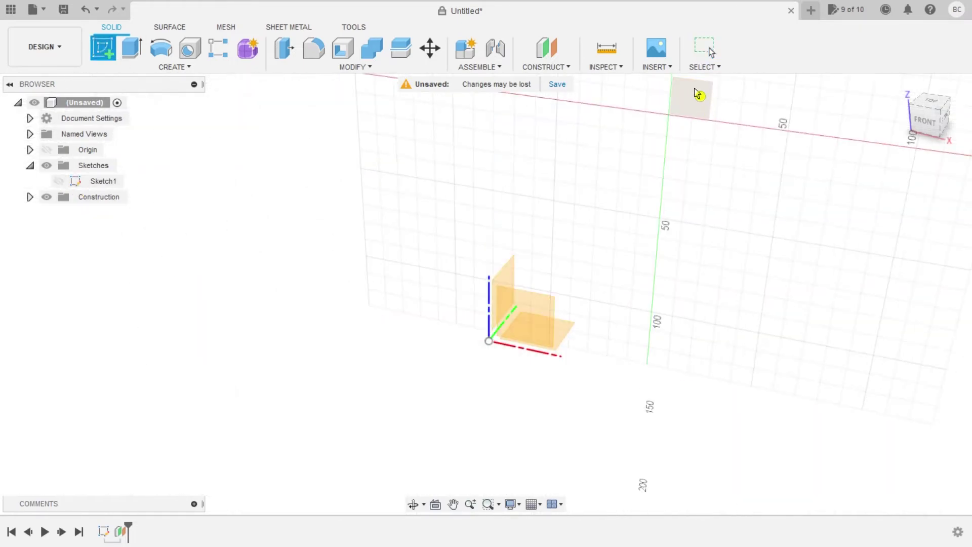
{"action": "left_click", "coordinate": [691, 95]}
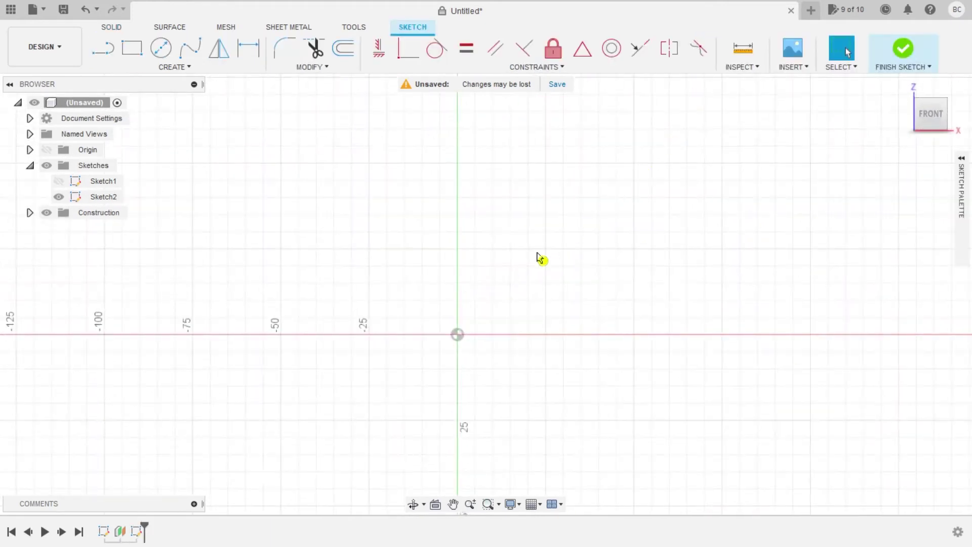
{"action": "left_click", "coordinate": [103, 48]}
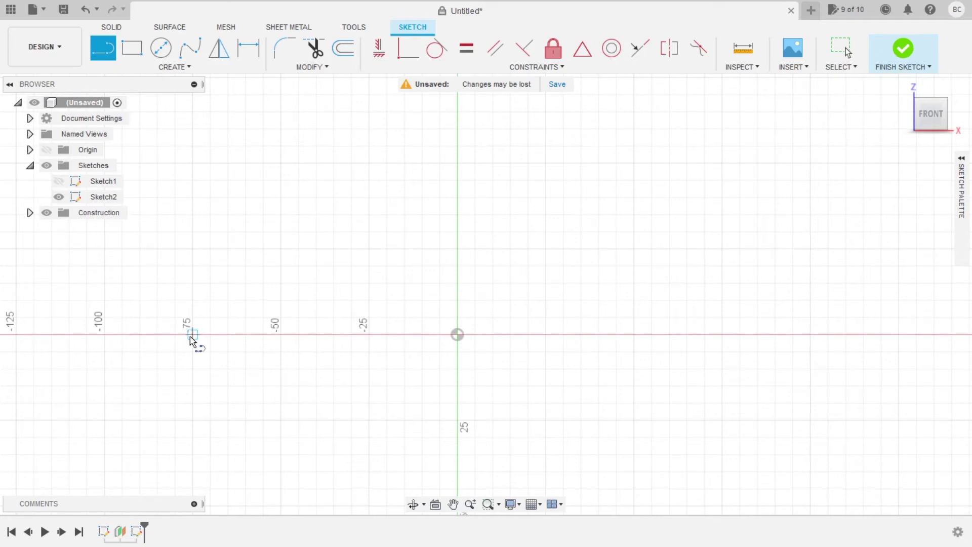
{"action": "left_click", "coordinate": [192, 334]}
{"action": "left_click", "coordinate": [369, 334]}
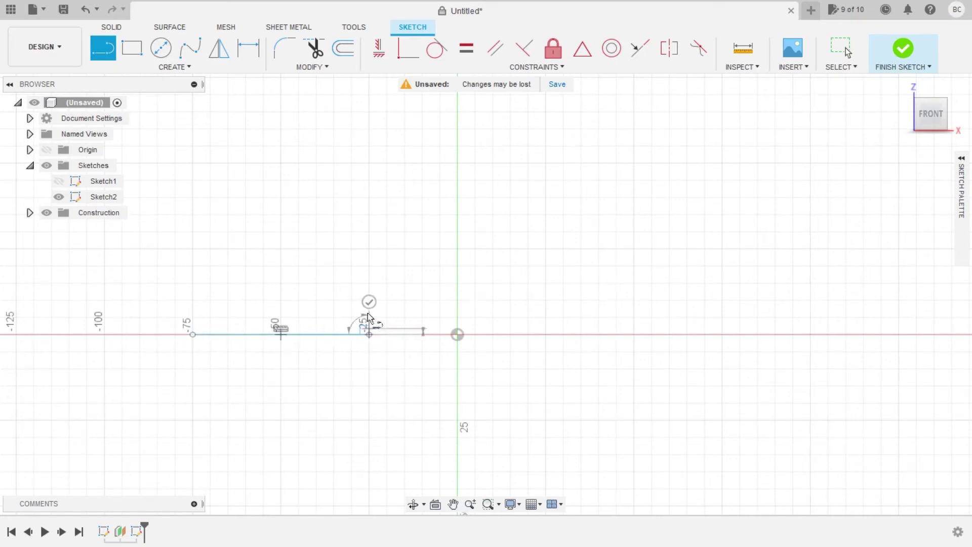
{"action": "left_click", "coordinate": [369, 163]}
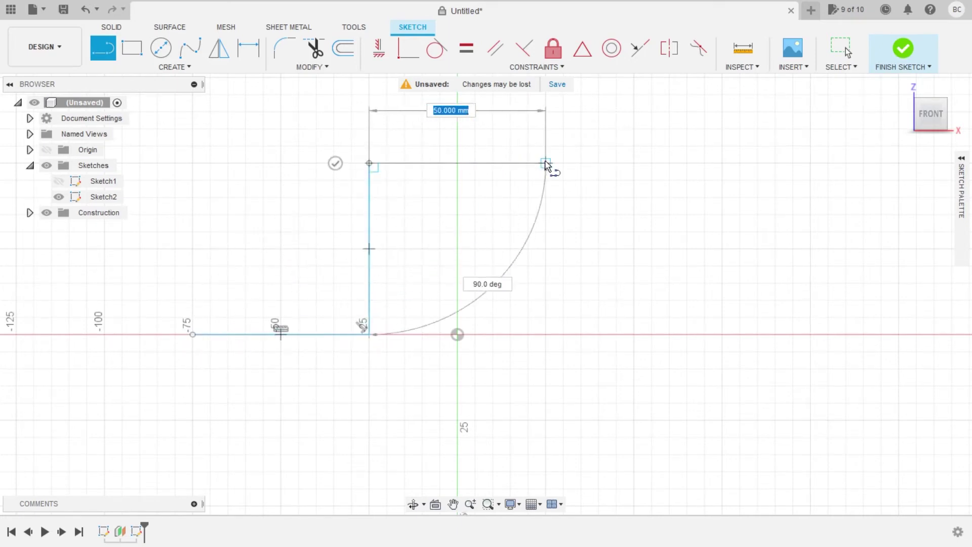
{"action": "left_click", "coordinate": [546, 163]}
{"action": "left_click", "coordinate": [545, 334]}
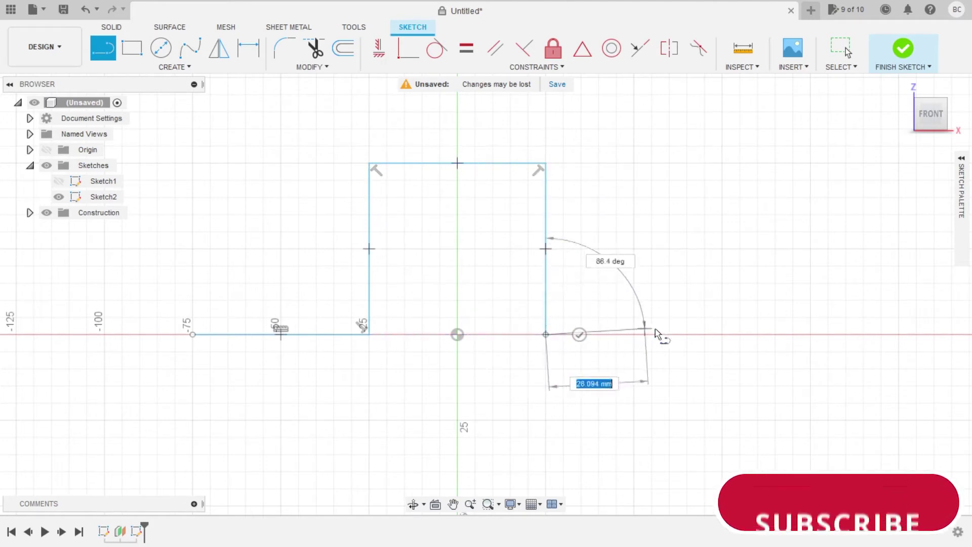
{"action": "key", "text": "Escape"}
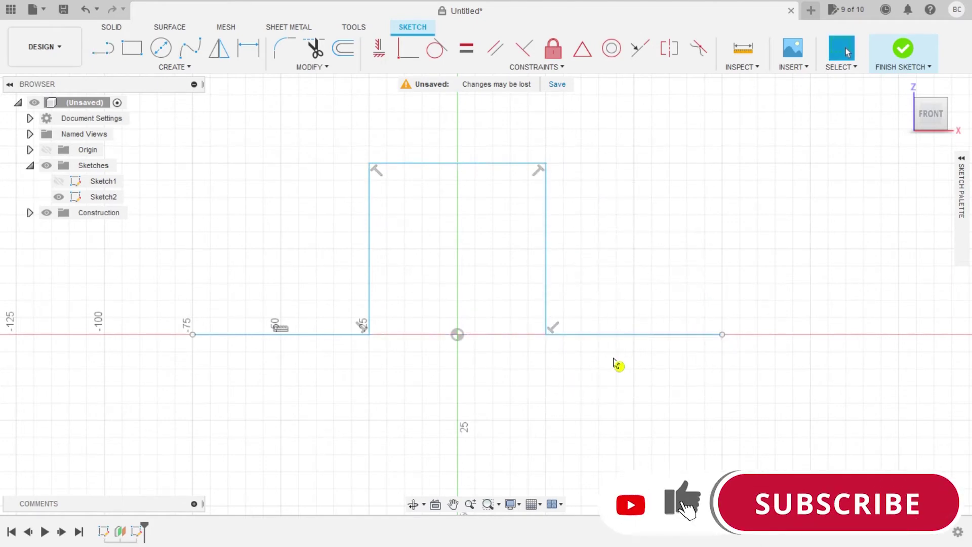
Step: Make both flanges equal length and draw a vertical line up from the origin
{"action": "left_click", "coordinate": [616, 336]}
{"action": "left_click", "coordinate": [312, 337], "text": "shift"}
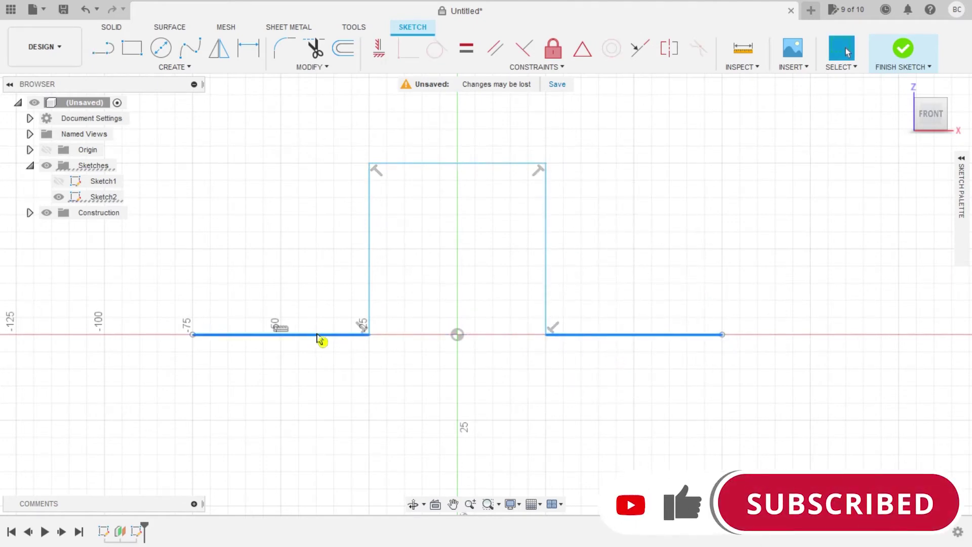
{"action": "left_click", "coordinate": [461, 57]}
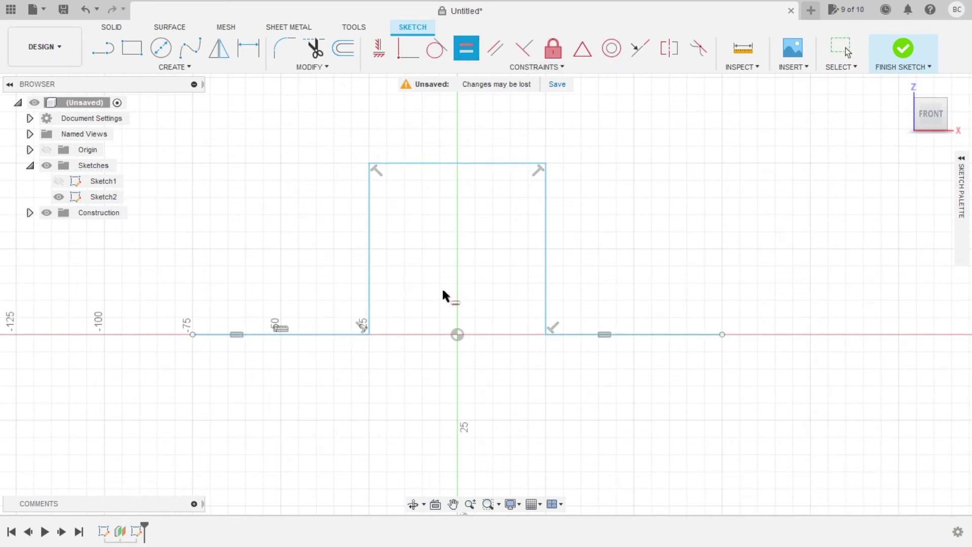
{"action": "key", "text": "l"}
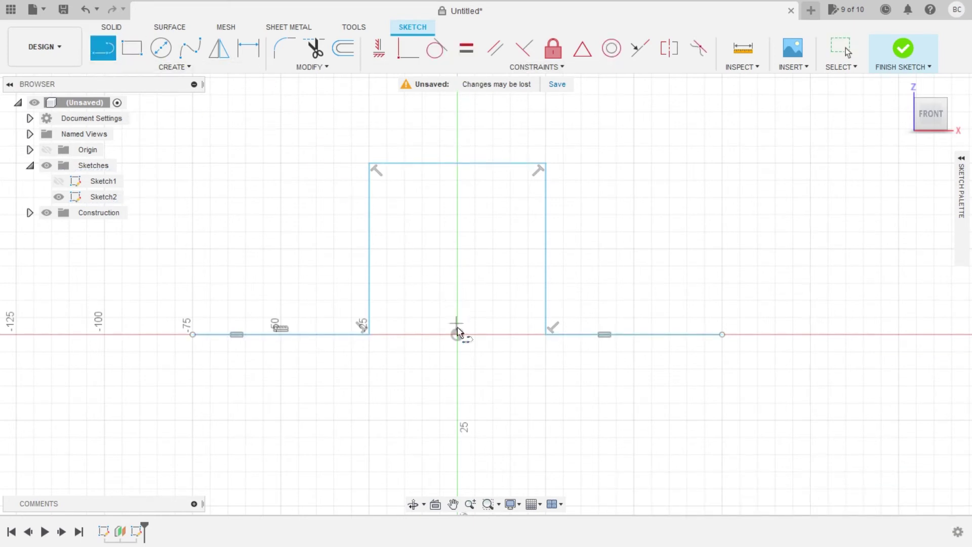
{"action": "left_click", "coordinate": [457, 335]}
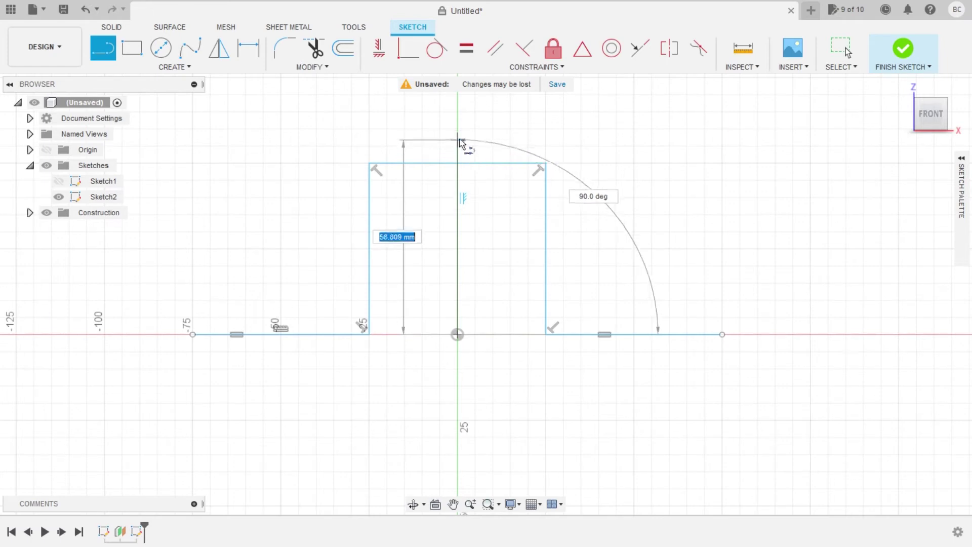
{"action": "left_click", "coordinate": [459, 181]}
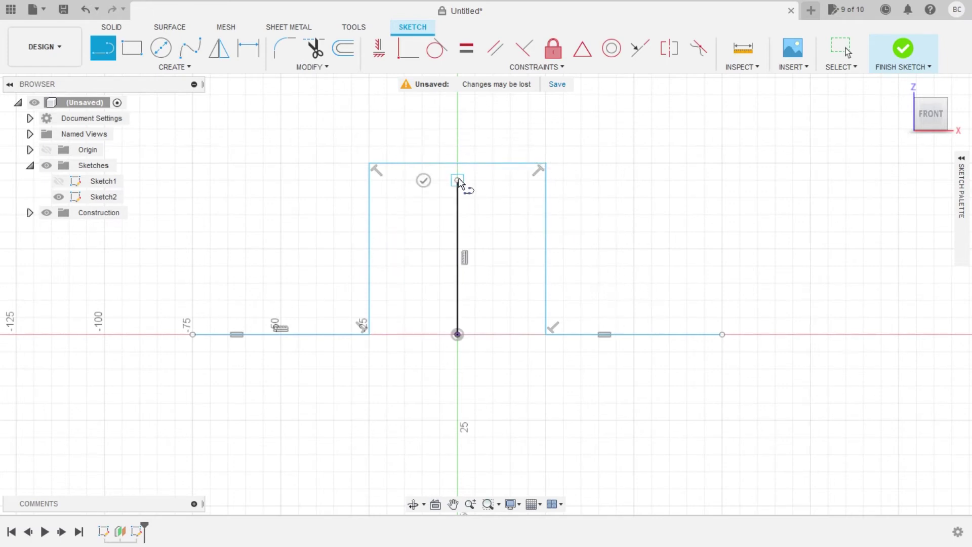
Step: Convert the vertical line to construction and pin its top end to the top edge's midpoint
{"action": "key", "text": "Escape"}
{"action": "right_click", "coordinate": [458, 228]}
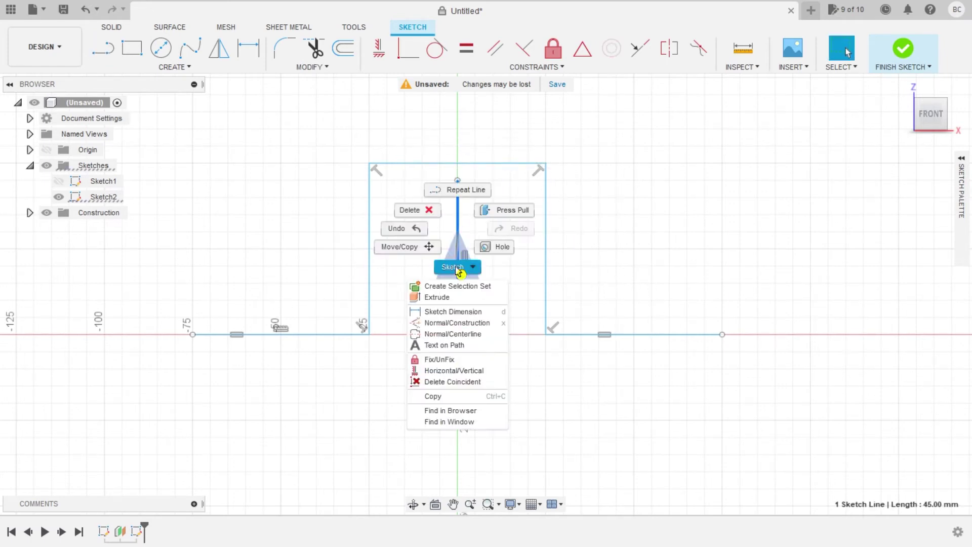
{"action": "left_click", "coordinate": [457, 323]}
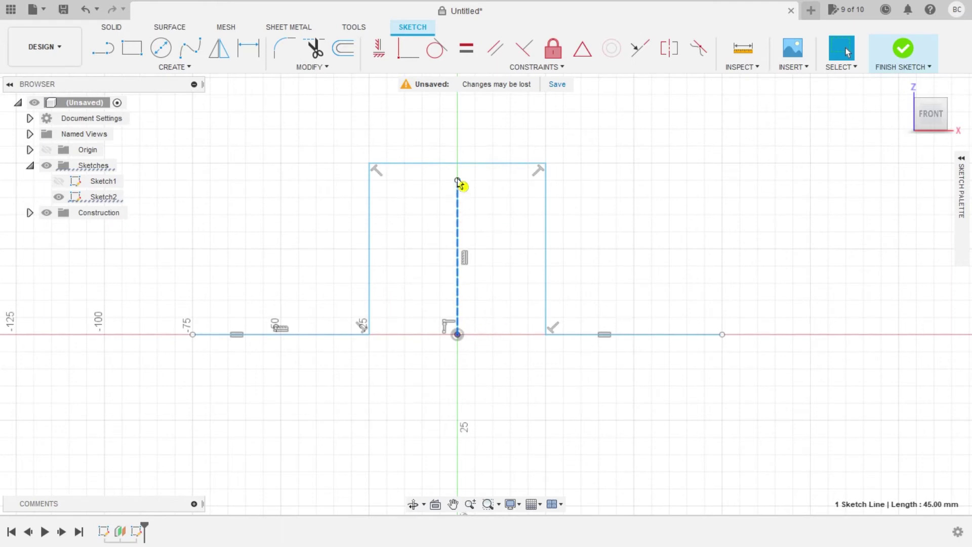
{"action": "left_click", "coordinate": [459, 164]}
{"action": "left_click", "coordinate": [458, 181], "text": "shift"}
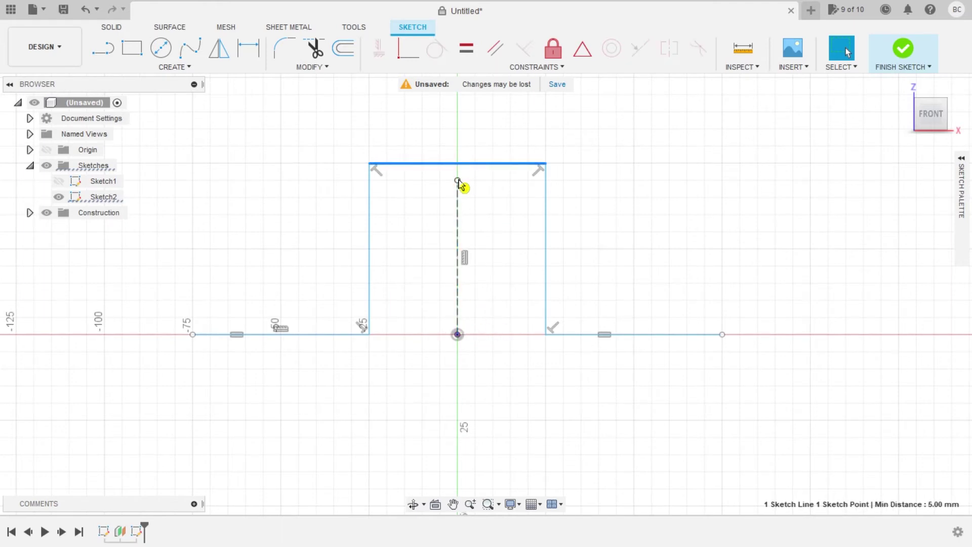
{"action": "left_click", "coordinate": [582, 48]}
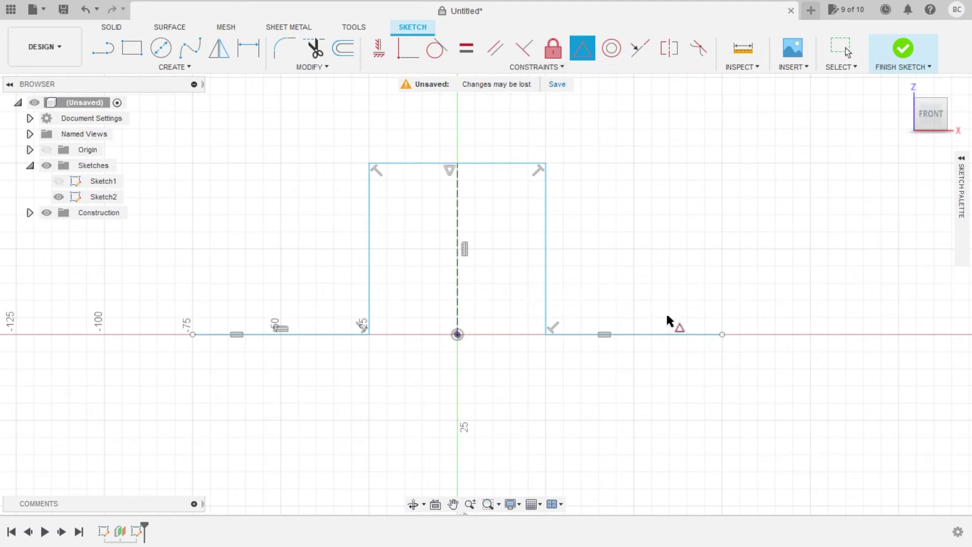
Step: Centre the flange ends on the origin and make the right flange end level with it
{"action": "left_click", "coordinate": [722, 335]}
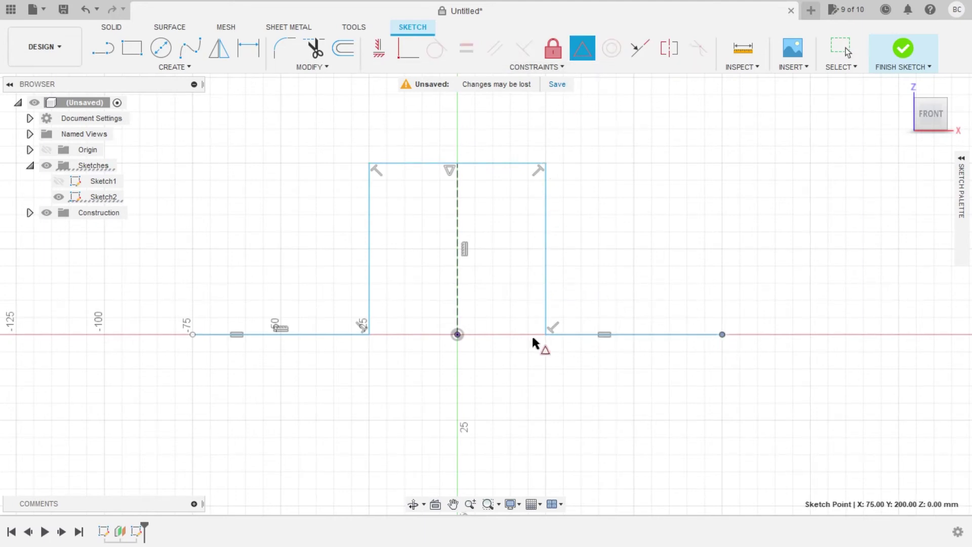
{"action": "left_click", "coordinate": [457, 335]}
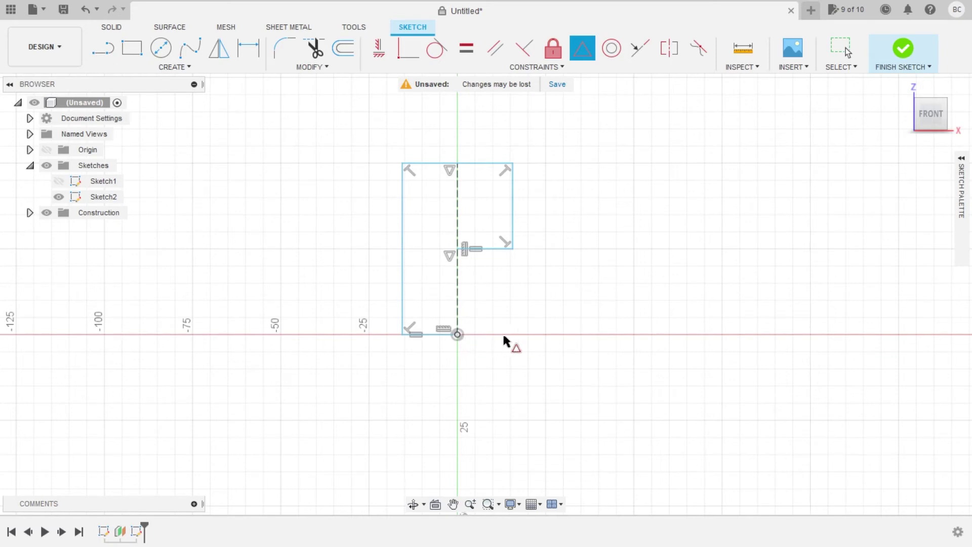
{"action": "key", "text": "Escape"}
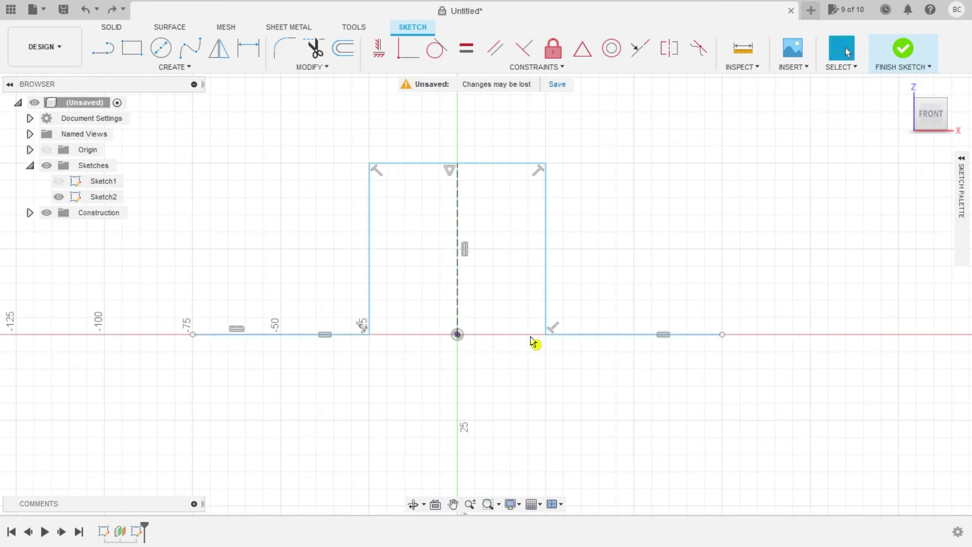
{"action": "left_click", "coordinate": [458, 335]}
{"action": "left_click", "coordinate": [723, 335]}
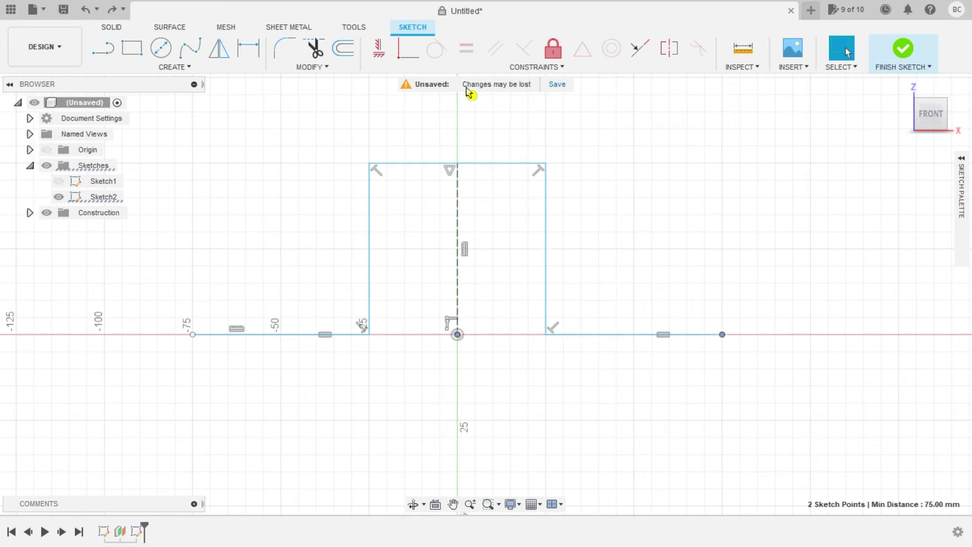
{"action": "left_click", "coordinate": [380, 50]}
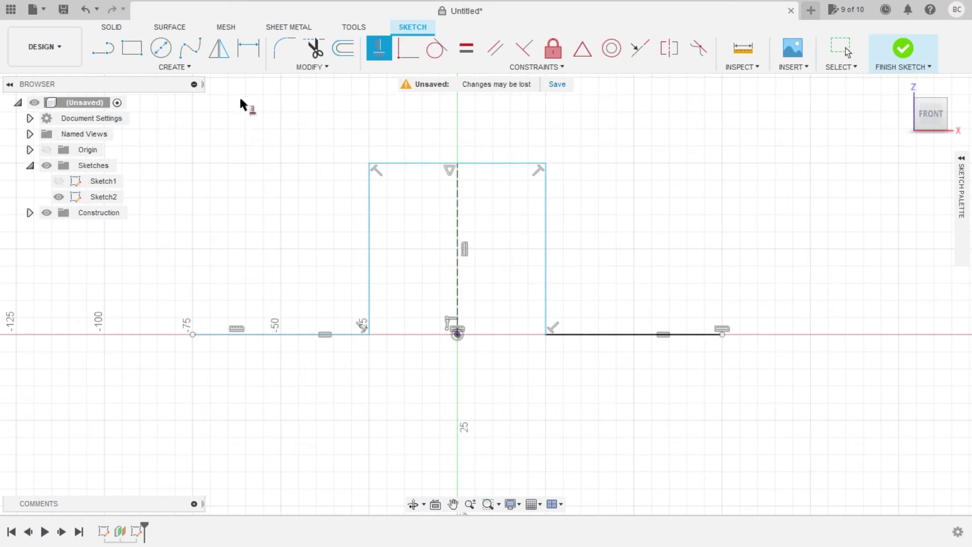
Step: Dimension Sketch2's flange ends 140 mm apart and its top edge 100 mm wide
{"action": "left_click", "coordinate": [248, 48]}
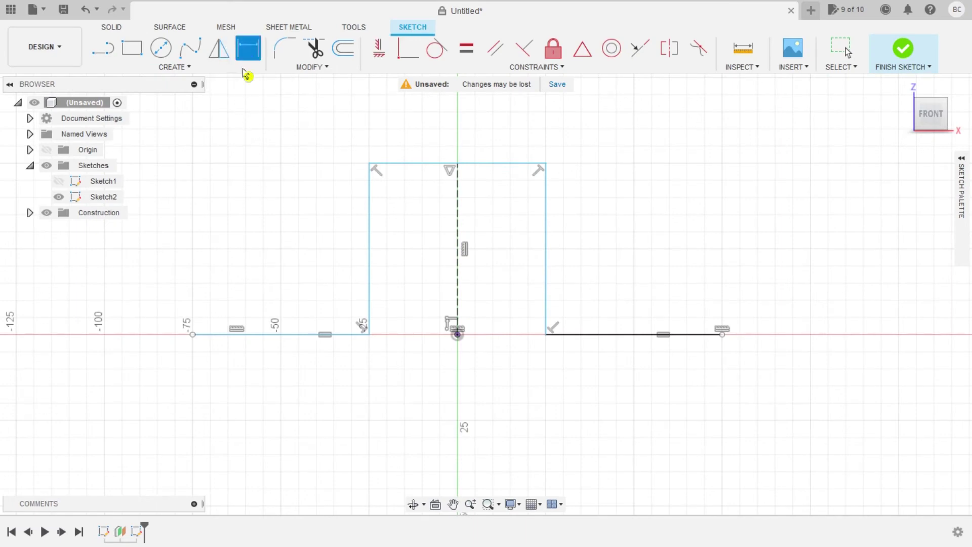
{"action": "left_click", "coordinate": [193, 334]}
{"action": "left_click", "coordinate": [722, 334]}
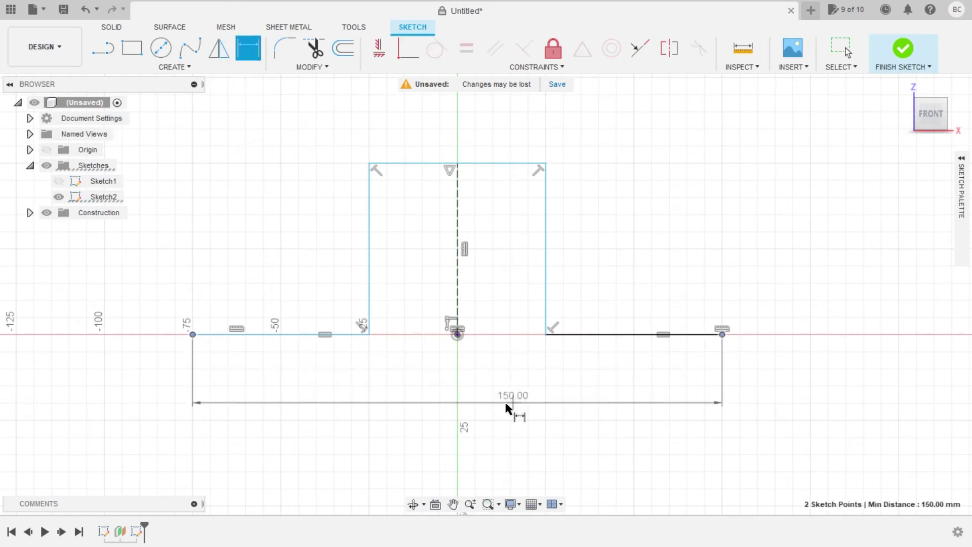
{"action": "left_click", "coordinate": [455, 407]}
{"action": "type", "text": "140"}
{"action": "key", "text": "Return"}
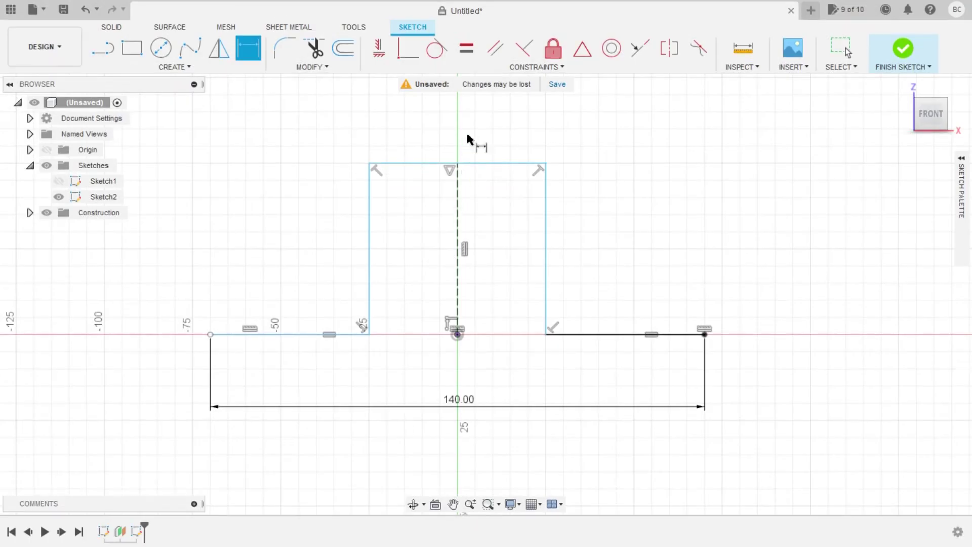
{"action": "left_click", "coordinate": [480, 161]}
{"action": "left_click", "coordinate": [456, 130]}
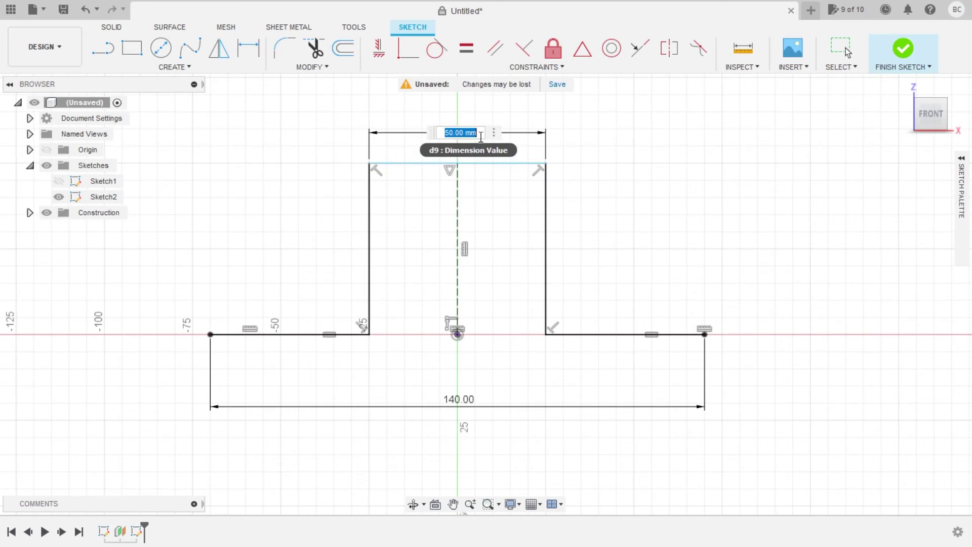
{"action": "key", "text": "Return"}
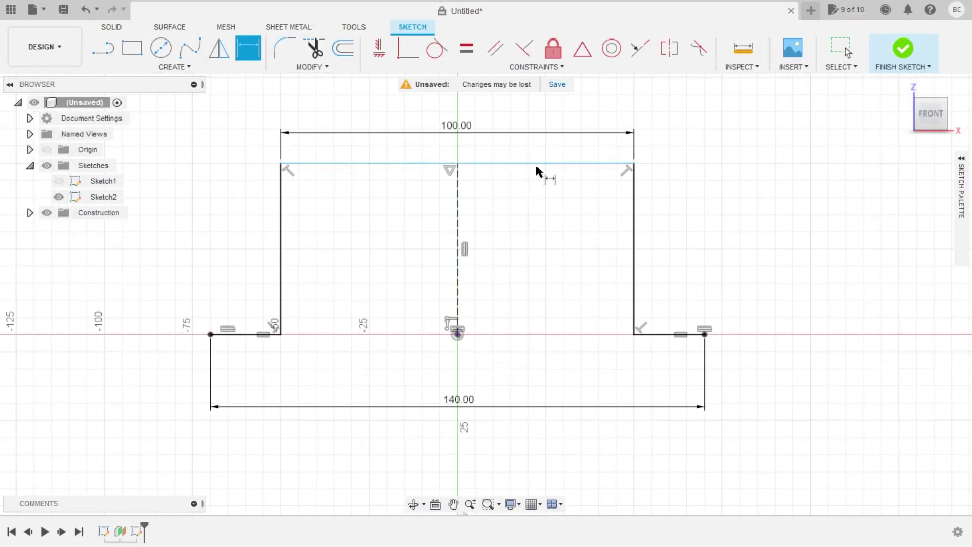
{"action": "left_click", "coordinate": [536, 166]}
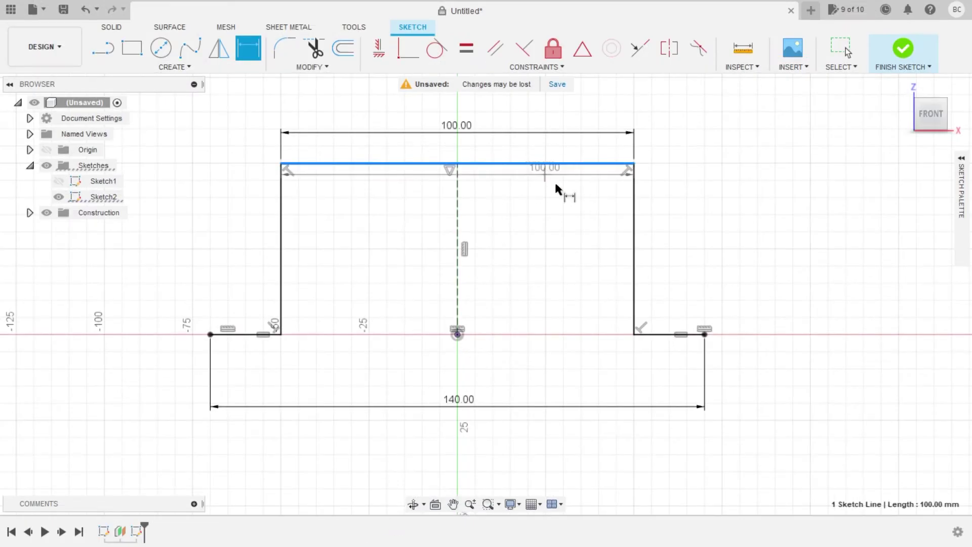
Step: Dimension the profile height as 80 mm from the top line to the right flange
{"action": "left_click", "coordinate": [652, 336]}
{"action": "left_click", "coordinate": [730, 246]}
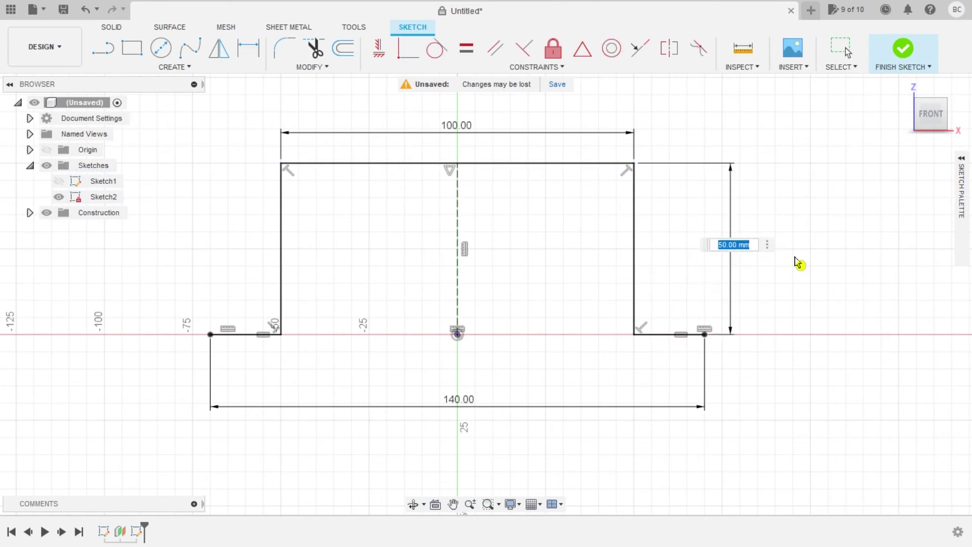
{"action": "type", "text": "80"}
{"action": "key", "text": "Return"}
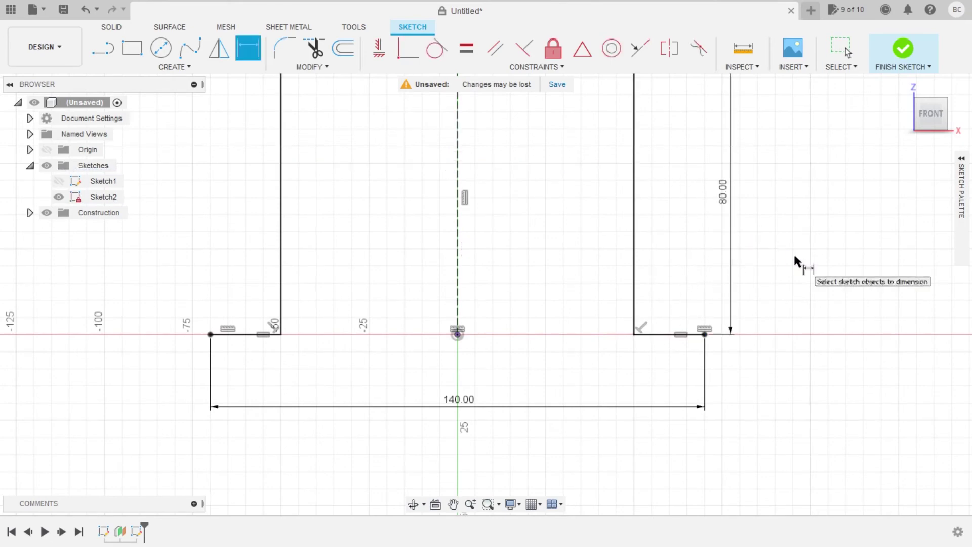
{"action": "scroll", "coordinate": [494, 238], "scroll_direction": "down", "scroll_amount": 3}
{"action": "scroll", "coordinate": [464, 163], "scroll_direction": "up", "scroll_amount": 2}
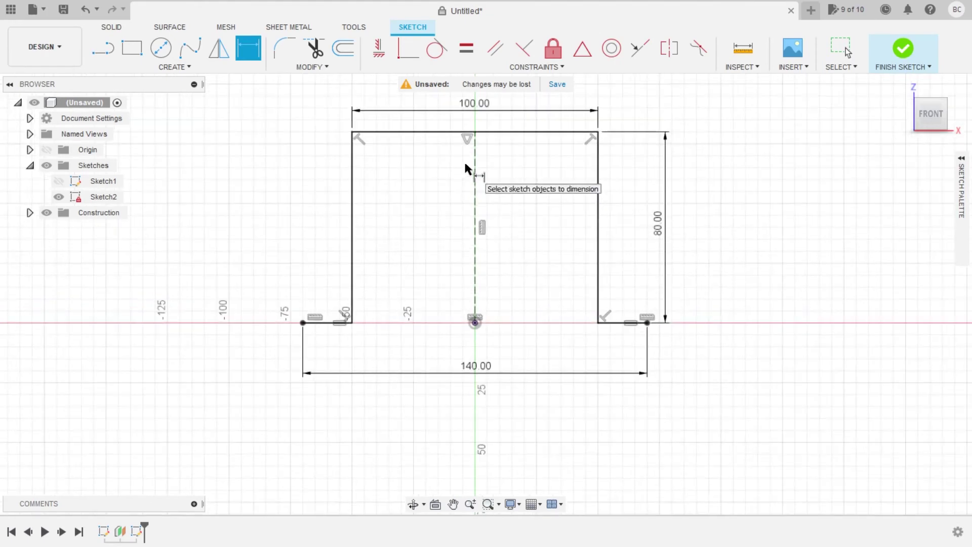
{"action": "left_click", "coordinate": [285, 50]}
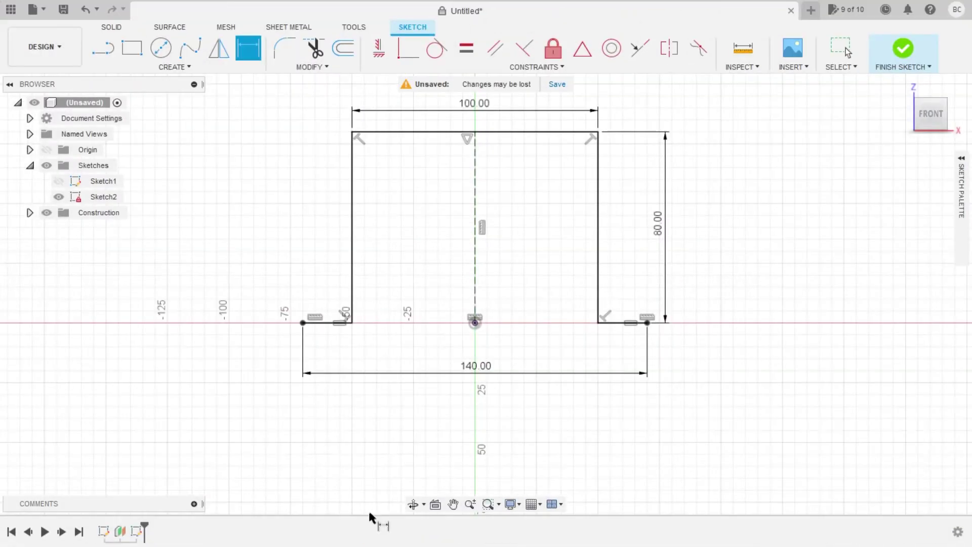
{"action": "left_click", "coordinate": [285, 48]}
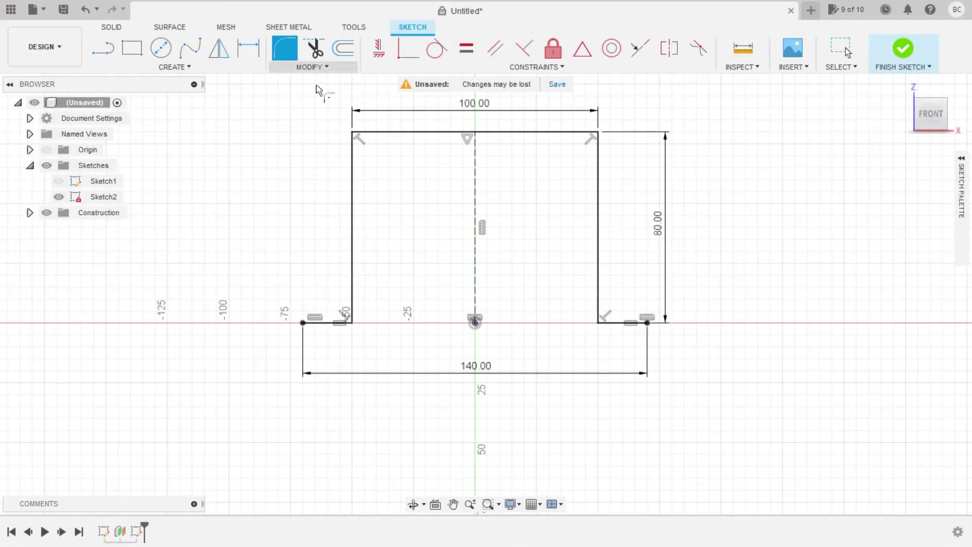
Step: Fillet the bottom-left, top-left, top-right and bottom-right profile corners at 8 mm
{"action": "left_click", "coordinate": [354, 326]}
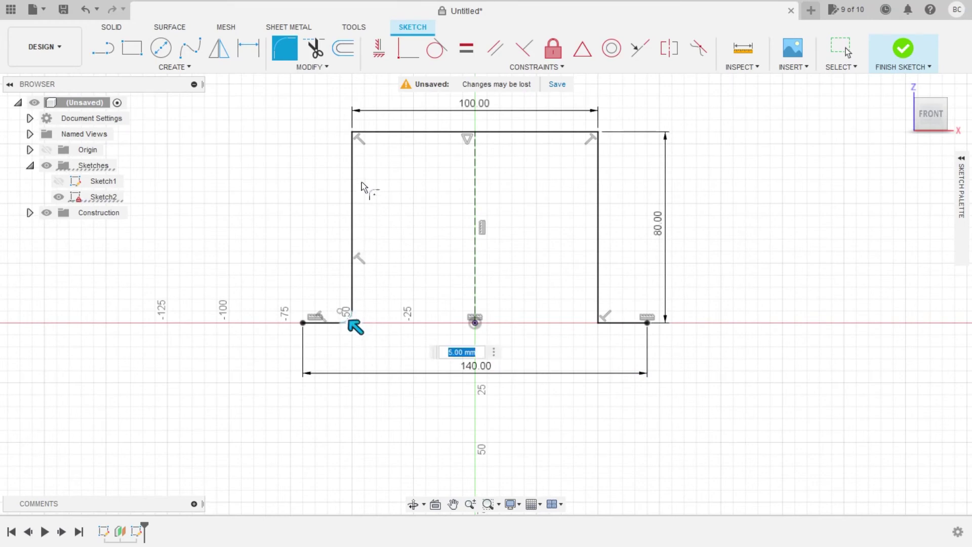
{"action": "type", "text": "8 mm"}
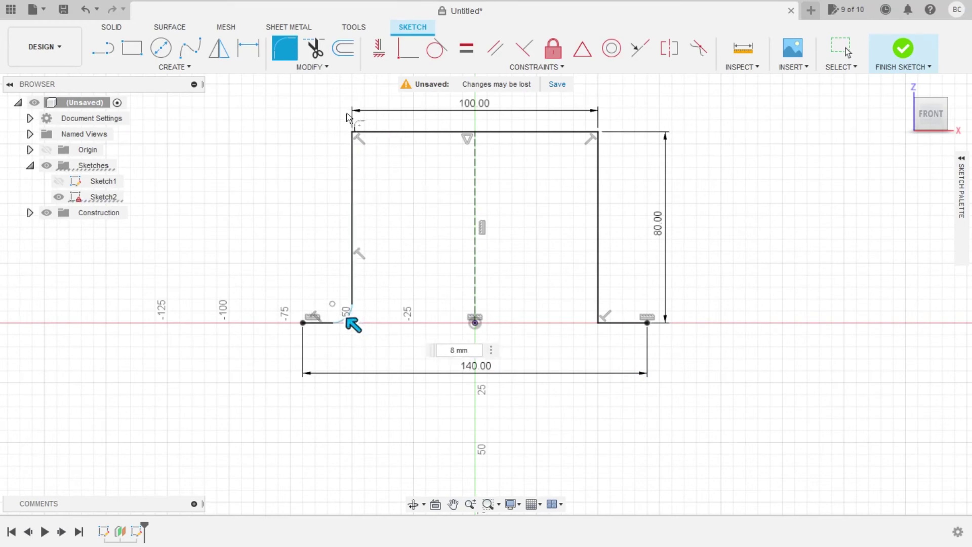
{"action": "left_click", "coordinate": [353, 132]}
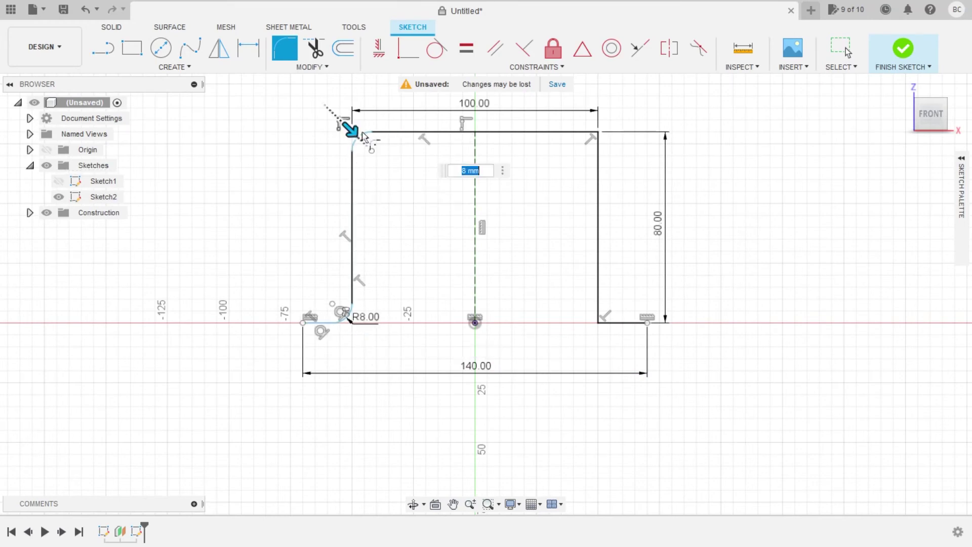
{"action": "left_click", "coordinate": [598, 132]}
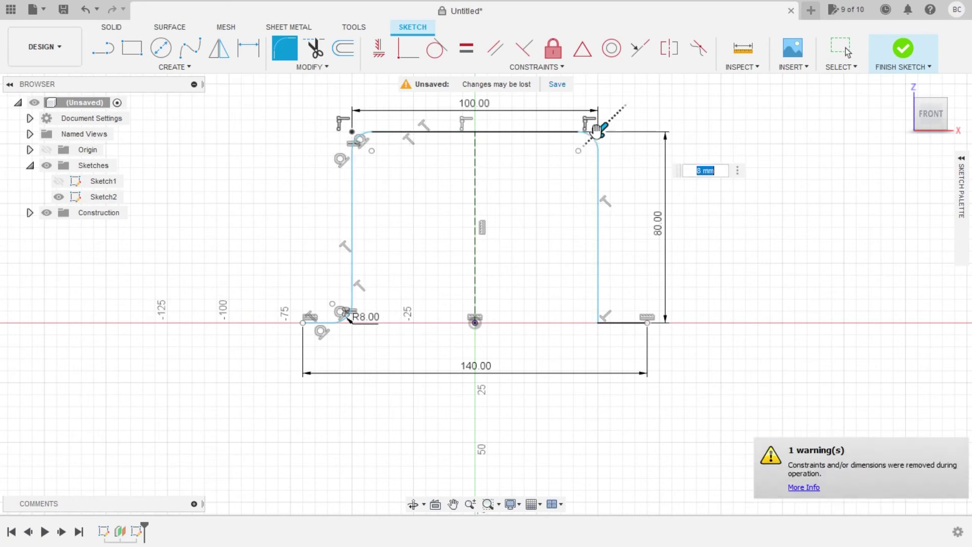
{"action": "left_click", "coordinate": [599, 325]}
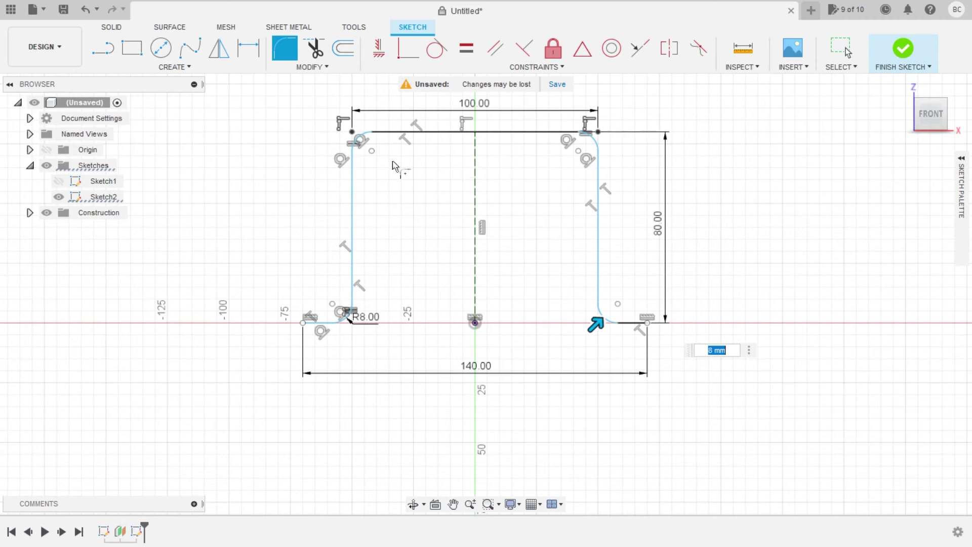
{"action": "left_click", "coordinate": [968, 164]}
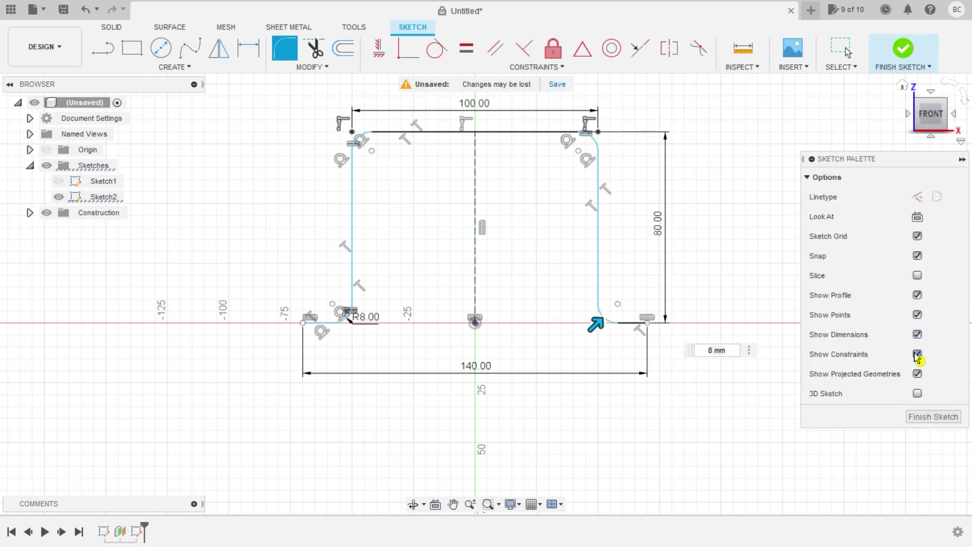
Step: Turn off Show Constraints and drag the R8.00 dimension up-left, off the profile
{"action": "left_click", "coordinate": [917, 355]}
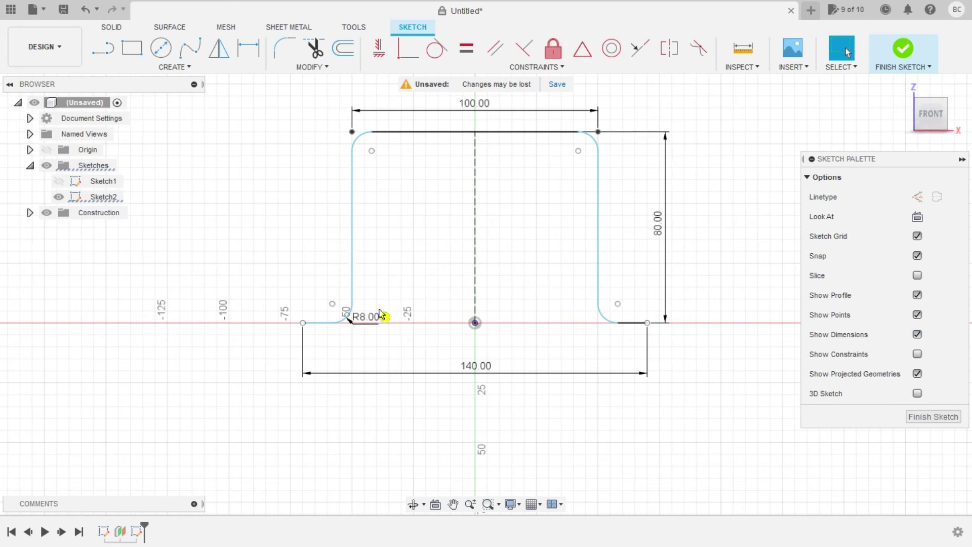
{"action": "left_click_drag", "start_coordinate": [390, 308], "coordinate": [294, 290]}
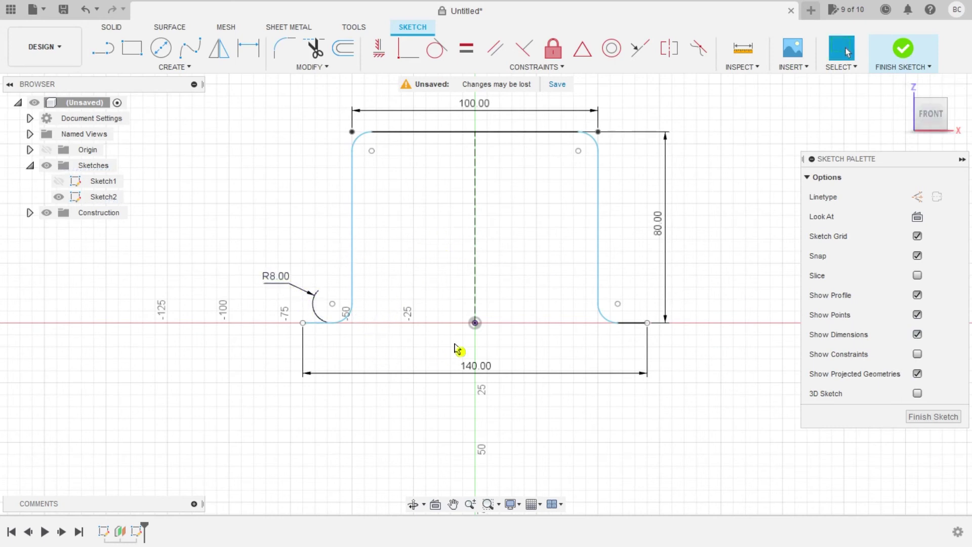
{"action": "left_click", "coordinate": [962, 159]}
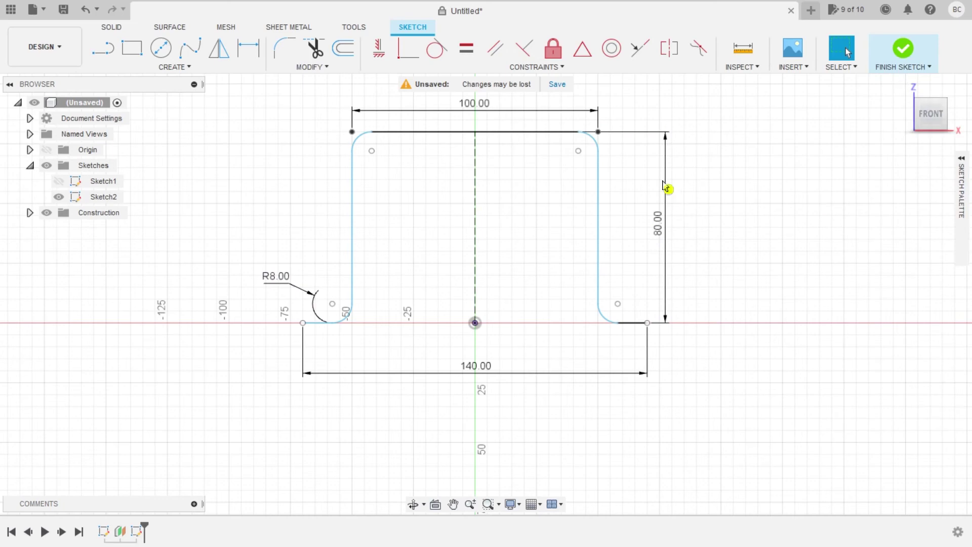
{"action": "scroll", "coordinate": [542, 155], "scroll_direction": "down", "scroll_amount": 1}
{"action": "middle_click_drag", "start_coordinate": [542, 154], "coordinate": [549, 209]}
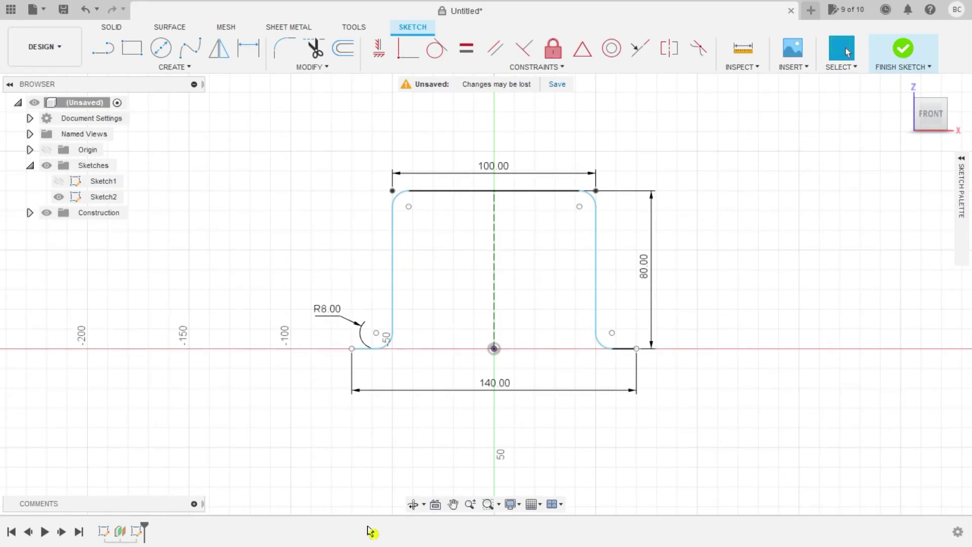
{"action": "scroll", "coordinate": [438, 304], "scroll_direction": "up", "scroll_amount": 2}
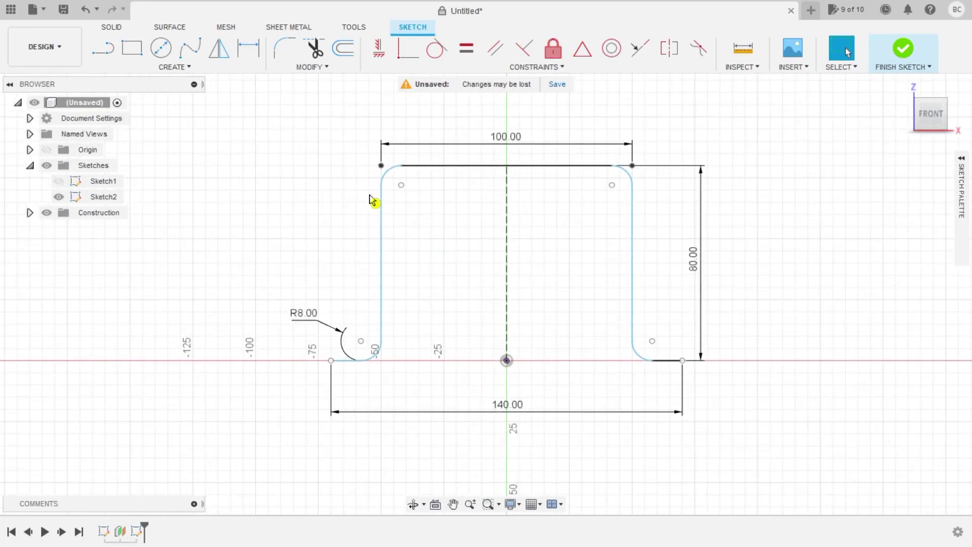
{"action": "left_click", "coordinate": [343, 48]}
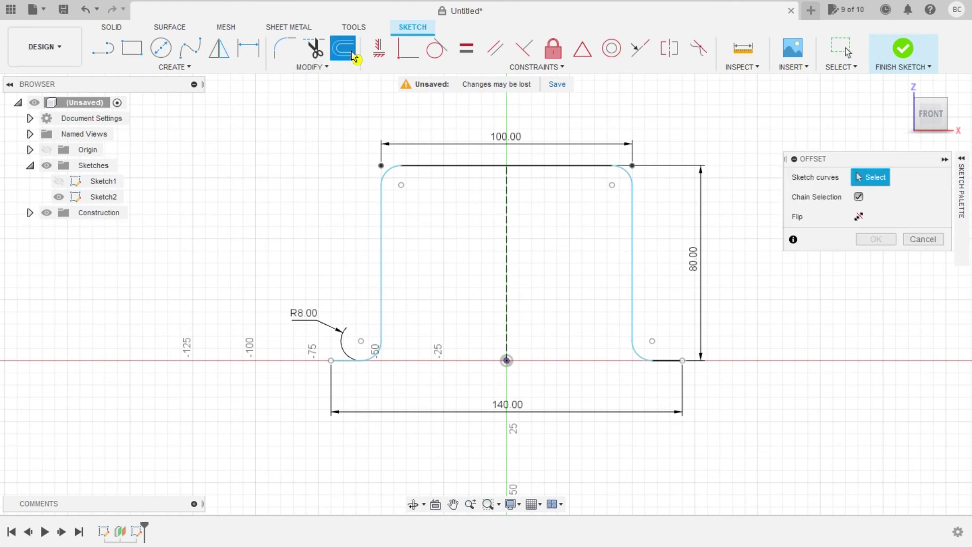
Step: Offset the whole filleted profile chain outward by 2 mm
{"action": "left_click", "coordinate": [368, 361]}
{"action": "mouse_move", "coordinate": [478, 394]}
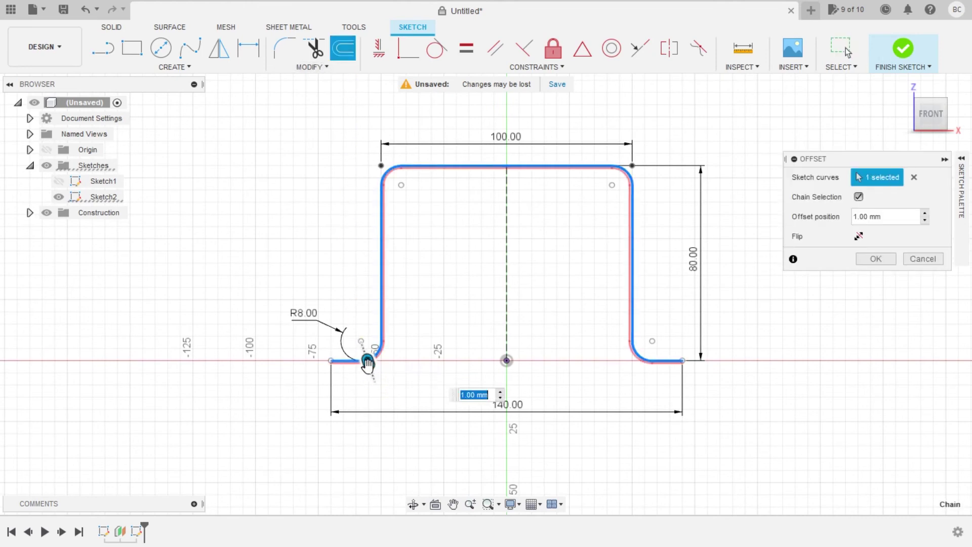
{"action": "left_click_drag", "start_coordinate": [369, 361], "coordinate": [370, 367]}
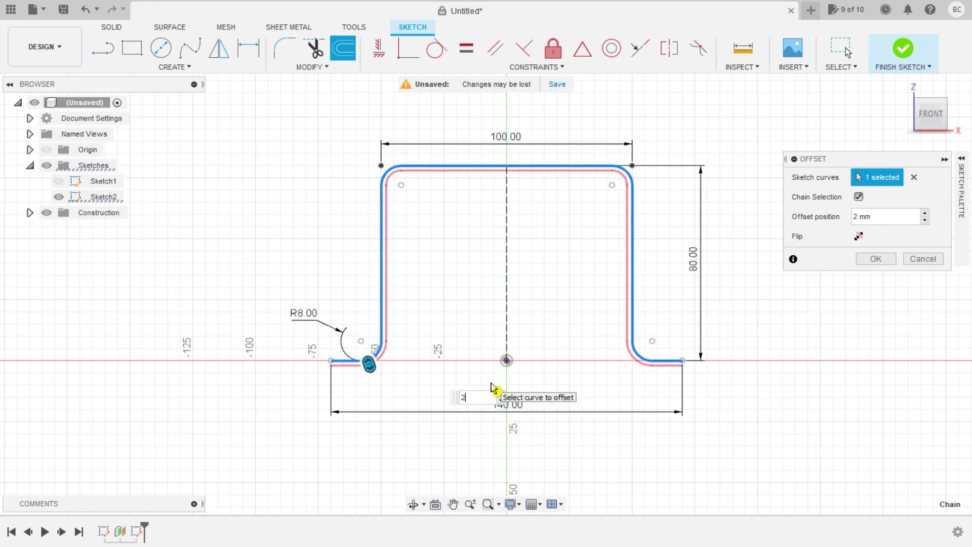
{"action": "left_click", "coordinate": [880, 260]}
Step: Draw short lines closing the right and left flange ends, then finish Sketch2
{"action": "key", "text": "l"}
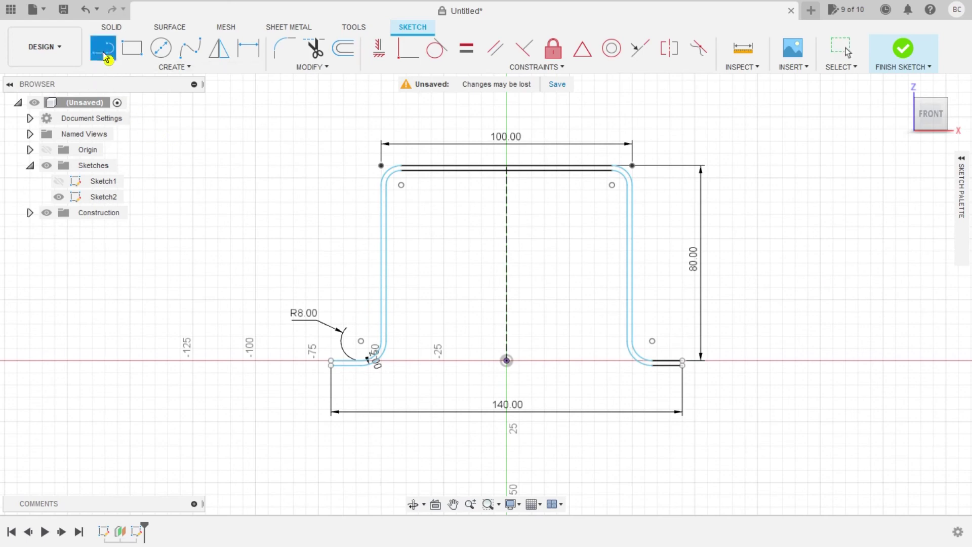
{"action": "scroll", "coordinate": [685, 365], "scroll_direction": "up", "scroll_amount": 3}
{"action": "left_click", "coordinate": [687, 360]}
{"action": "scroll", "coordinate": [425, 375], "scroll_direction": "down", "scroll_amount": 3}
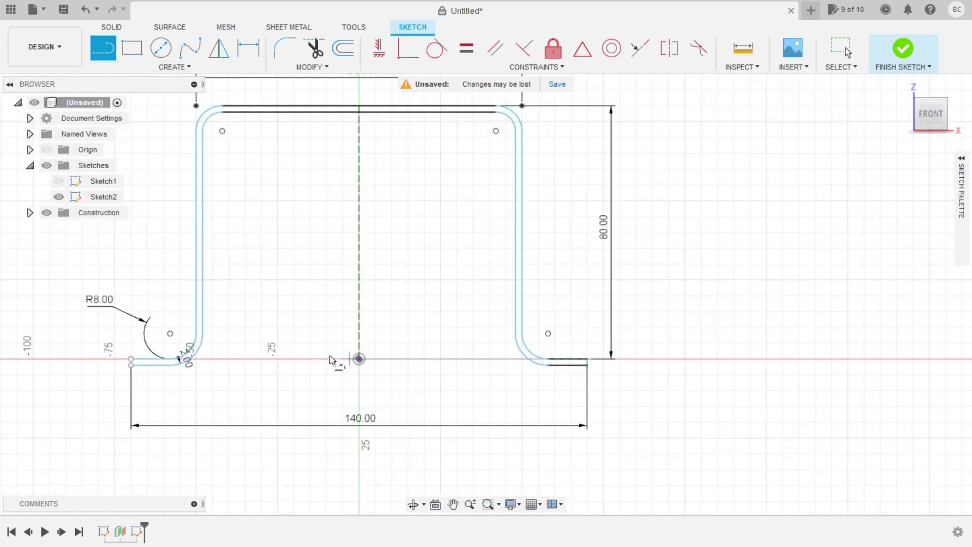
{"action": "scroll", "coordinate": [132, 360], "scroll_direction": "up", "scroll_amount": 3}
{"action": "left_click", "coordinate": [120, 348]}
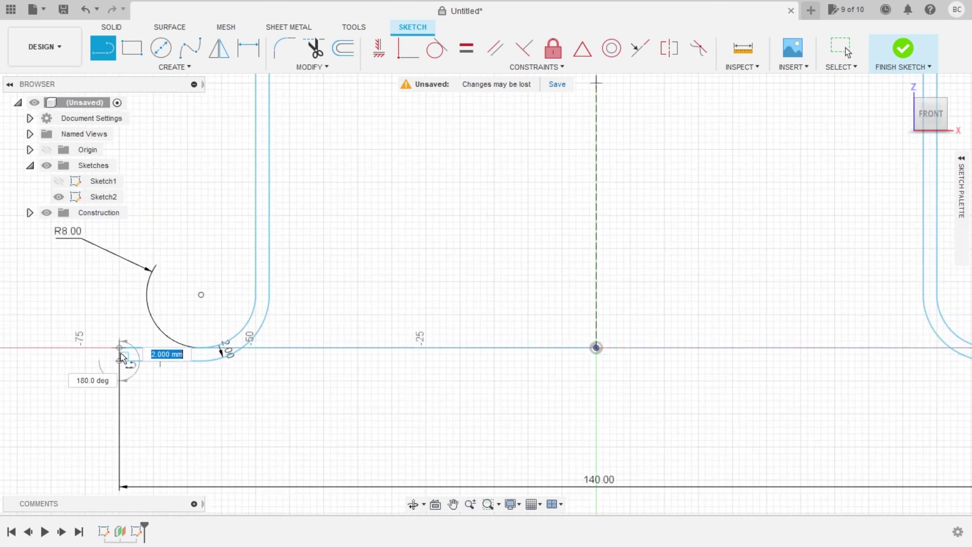
{"action": "left_click", "coordinate": [121, 360]}
{"action": "scroll", "coordinate": [436, 390], "scroll_direction": "down", "scroll_amount": 5}
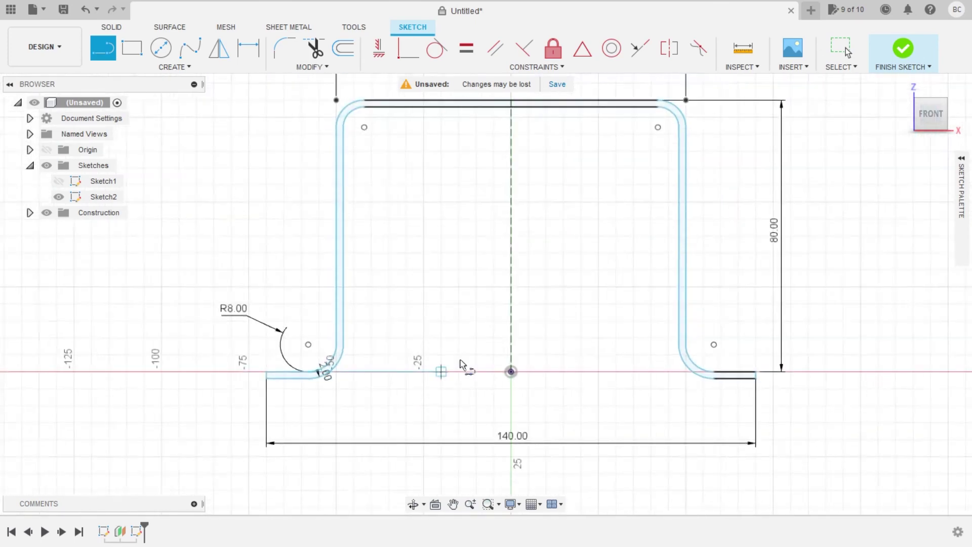
{"action": "left_click", "coordinate": [902, 56]}
Step: Show Sketch1 next to Sketch2 and zoom to frame both profiles
{"action": "scroll", "coordinate": [624, 278], "scroll_direction": "down", "scroll_amount": 5}
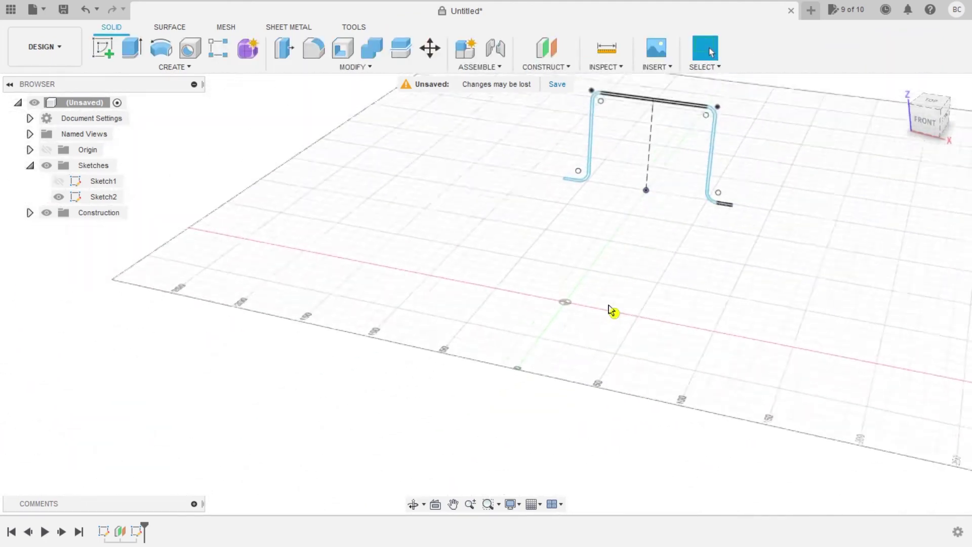
{"action": "left_click", "coordinate": [58, 181]}
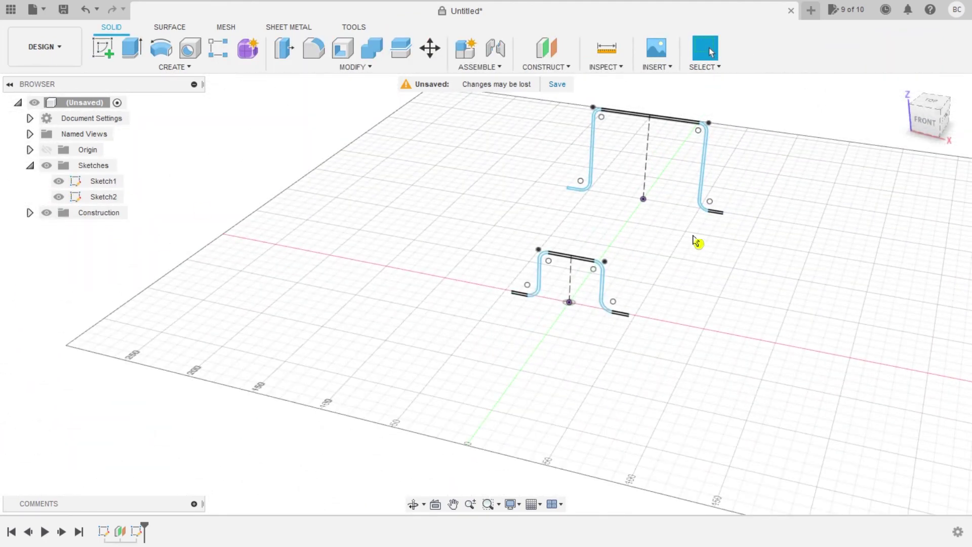
{"action": "scroll", "coordinate": [674, 235], "scroll_direction": "down", "scroll_amount": 2}
{"action": "scroll", "coordinate": [608, 248], "scroll_direction": "up", "scroll_amount": 1}
{"action": "scroll", "coordinate": [567, 273], "scroll_direction": "up", "scroll_amount": 1}
{"action": "scroll", "coordinate": [542, 296], "scroll_direction": "up", "scroll_amount": 1}
{"action": "scroll", "coordinate": [537, 299], "scroll_direction": "up", "scroll_amount": 1}
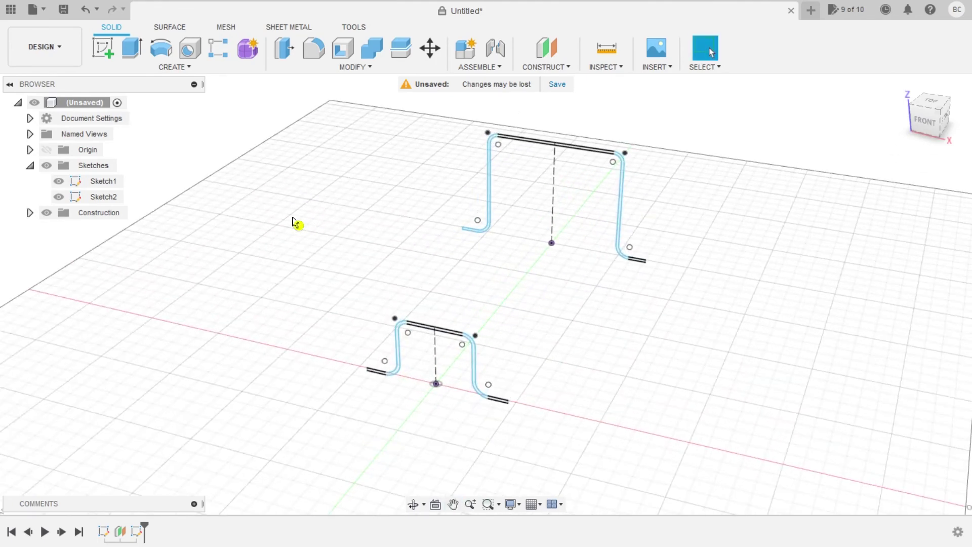
{"action": "left_click", "coordinate": [162, 67]}
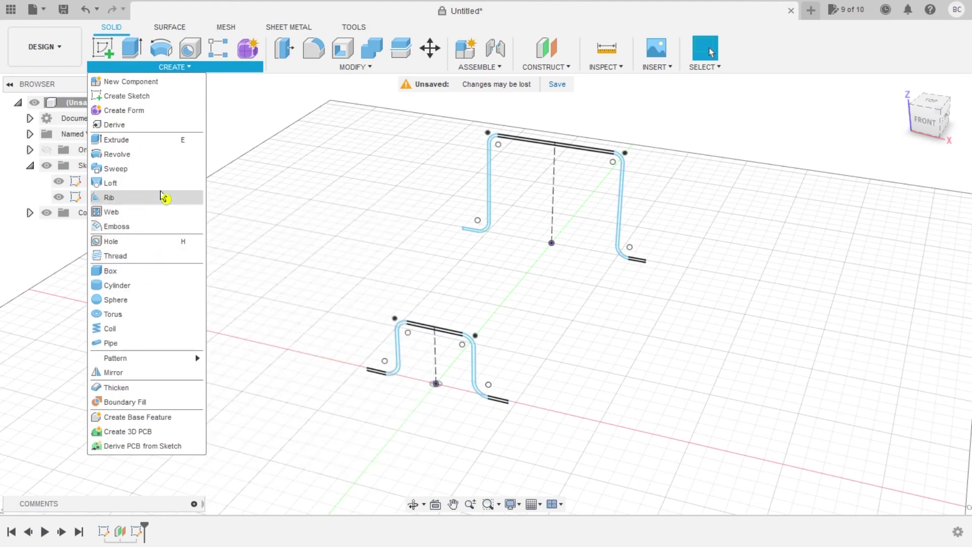
{"action": "left_click", "coordinate": [166, 183]}
Step: Select the lower Sketch1 profile and upper Sketch2 profile as loft sections
{"action": "scroll", "coordinate": [397, 340], "scroll_direction": "up", "scroll_amount": 2}
{"action": "scroll", "coordinate": [353, 311], "scroll_direction": "up", "scroll_amount": 2}
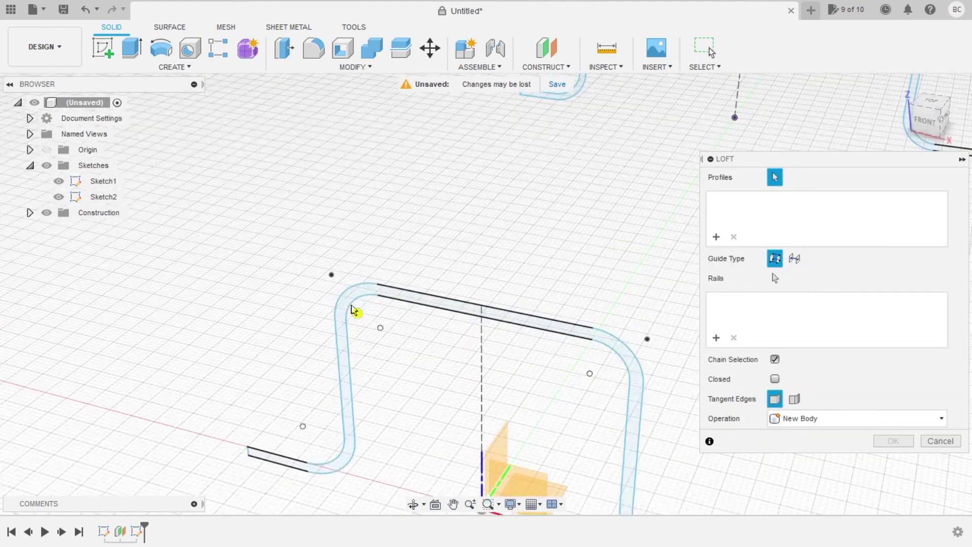
{"action": "left_click", "coordinate": [356, 300]}
{"action": "scroll", "coordinate": [512, 182], "scroll_direction": "down", "scroll_amount": 3}
{"action": "scroll", "coordinate": [579, 152], "scroll_direction": "down", "scroll_amount": 2}
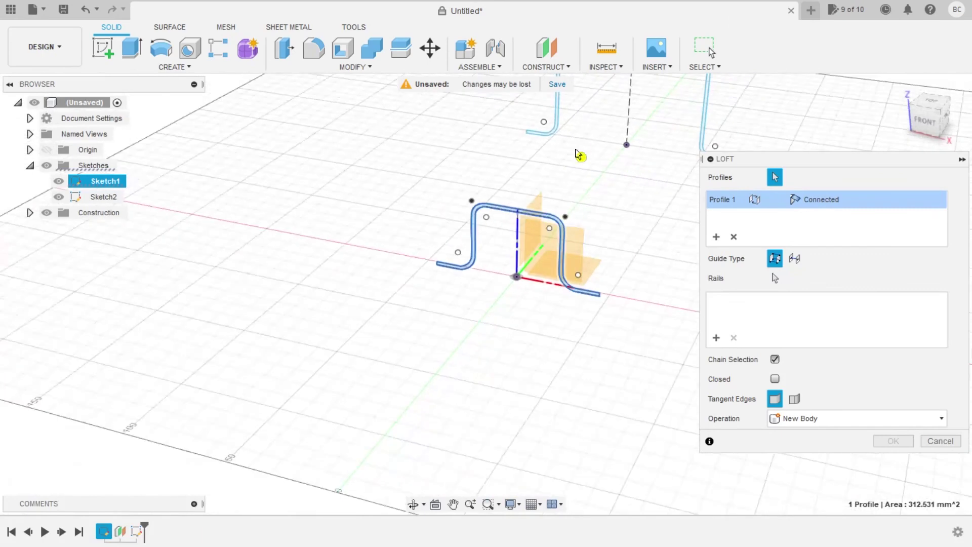
{"action": "middle_click_drag", "start_coordinate": [595, 120], "coordinate": [441, 322]}
{"action": "scroll", "coordinate": [571, 217], "scroll_direction": "up", "scroll_amount": 3}
{"action": "scroll", "coordinate": [591, 217], "scroll_direction": "up", "scroll_amount": 2}
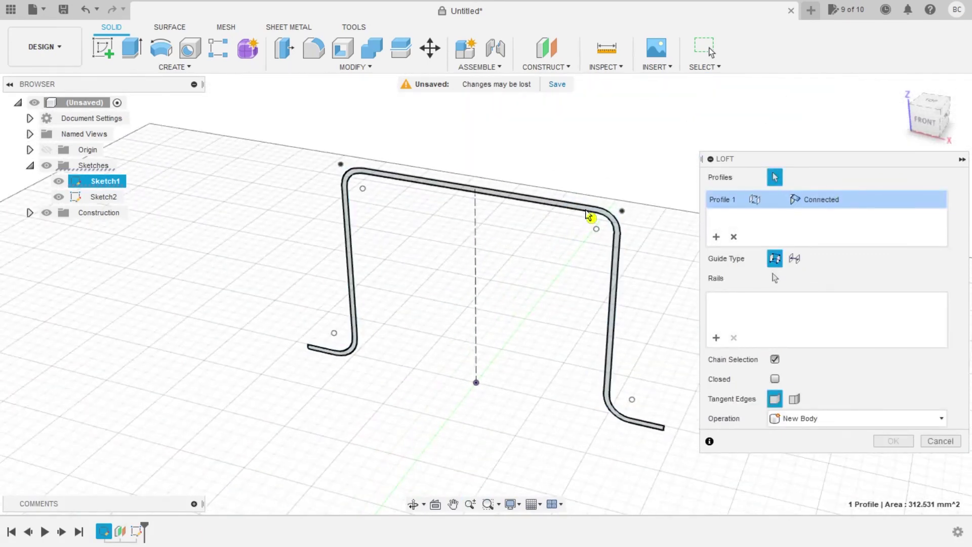
{"action": "left_click", "coordinate": [590, 217]}
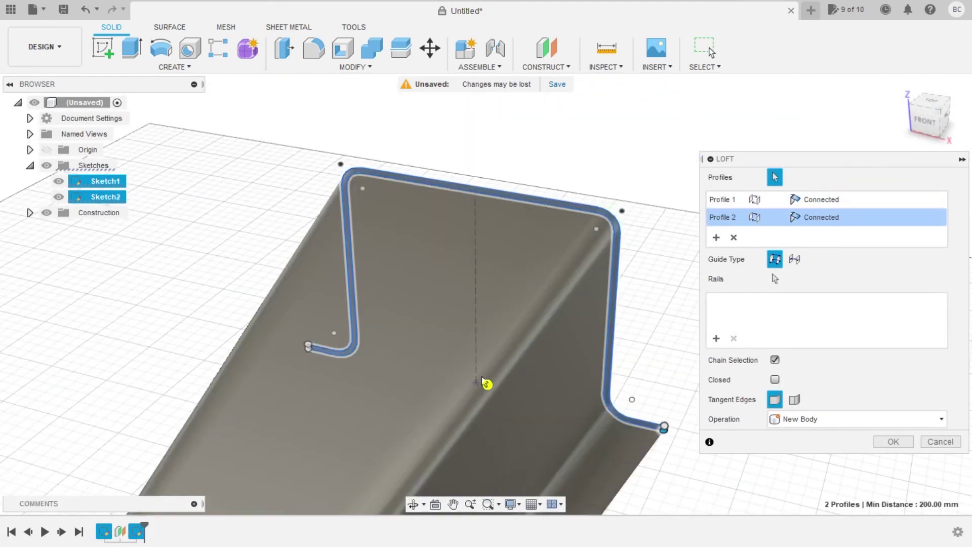
Step: Review the whole loft preview and create it as a new body
{"action": "scroll", "coordinate": [486, 384], "scroll_direction": "down", "scroll_amount": 2}
{"action": "middle_click_drag", "start_coordinate": [416, 445], "coordinate": [529, 217]}
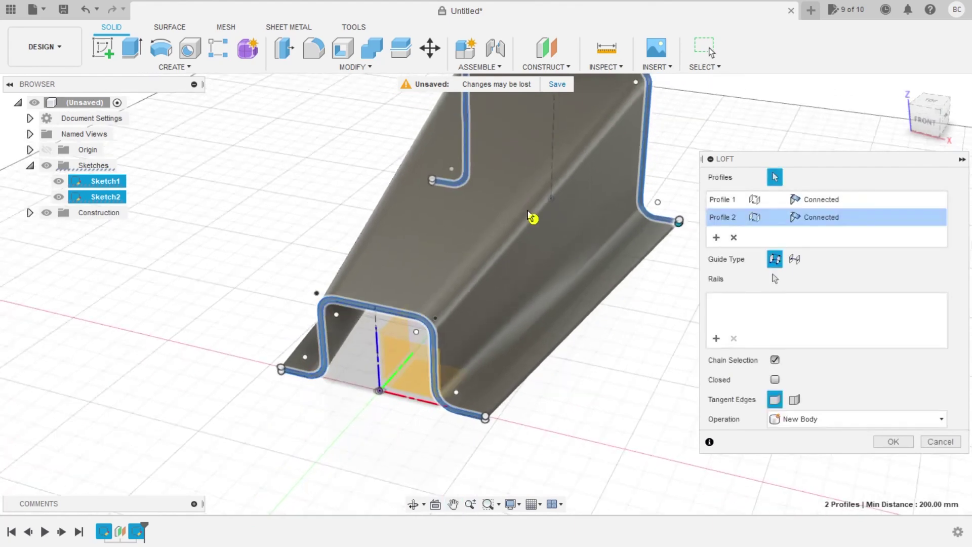
{"action": "scroll", "coordinate": [521, 274], "scroll_direction": "down", "scroll_amount": 2}
{"action": "middle_click_drag", "start_coordinate": [581, 326], "coordinate": [554, 383]}
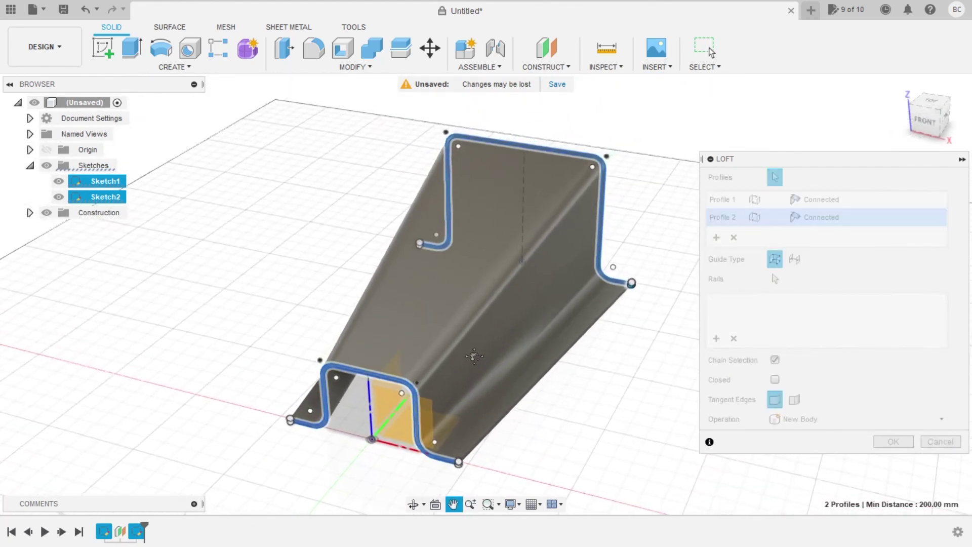
{"action": "left_click", "coordinate": [895, 443]}
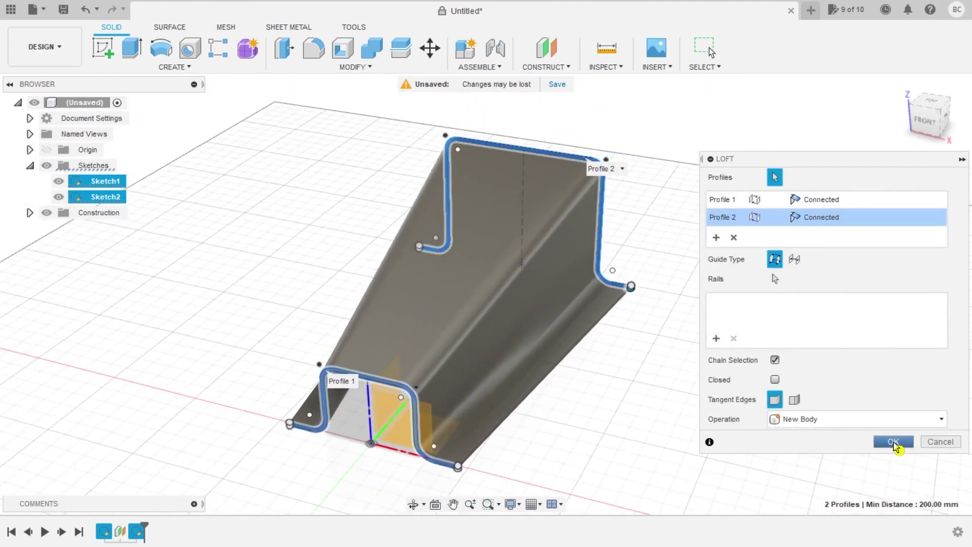